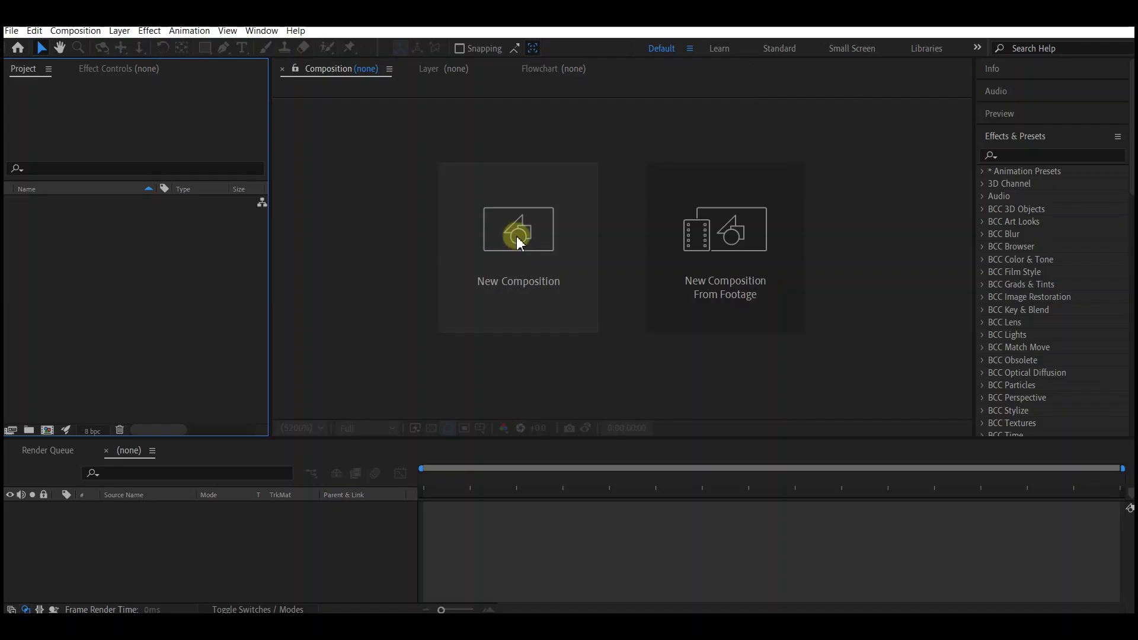
Create a 1920 × 1080, 30 fps, 10-second composition named "light leak"
left_click(518, 223)
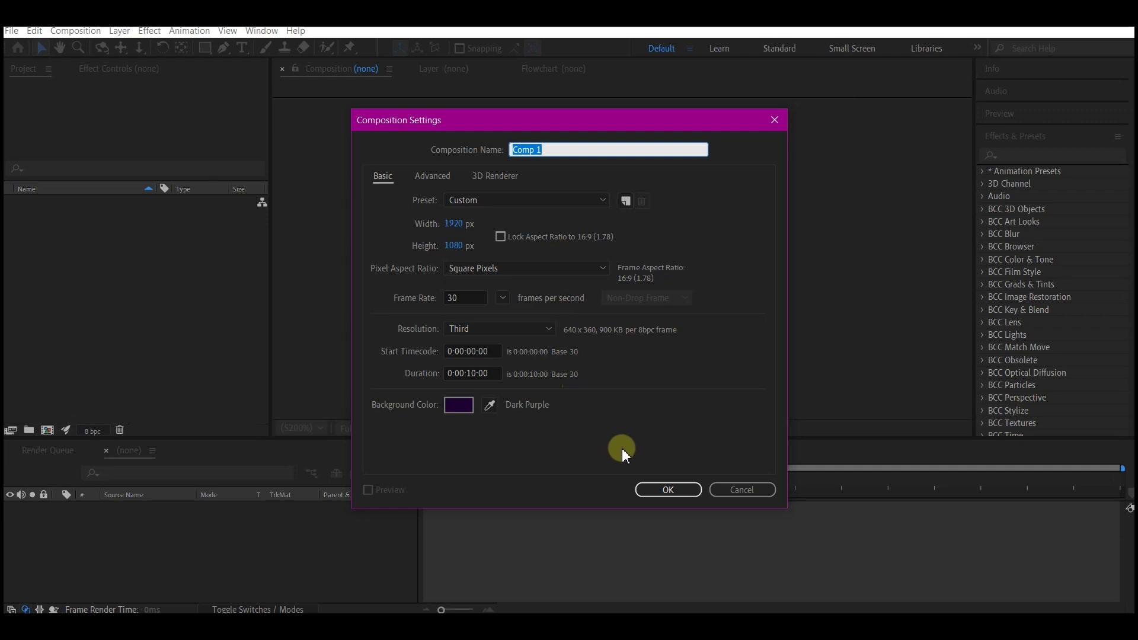
type("light leak")
left_click(660, 491)
Add a black solid layer named "light leak" at composition size
right_click(235, 537)
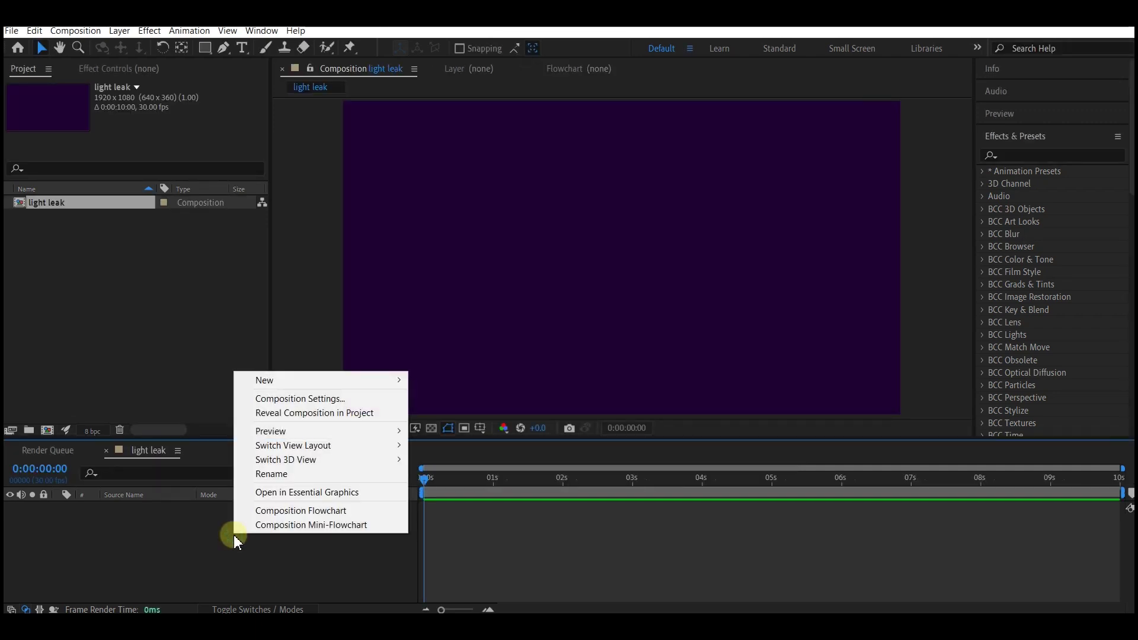
mouse_move(267, 386)
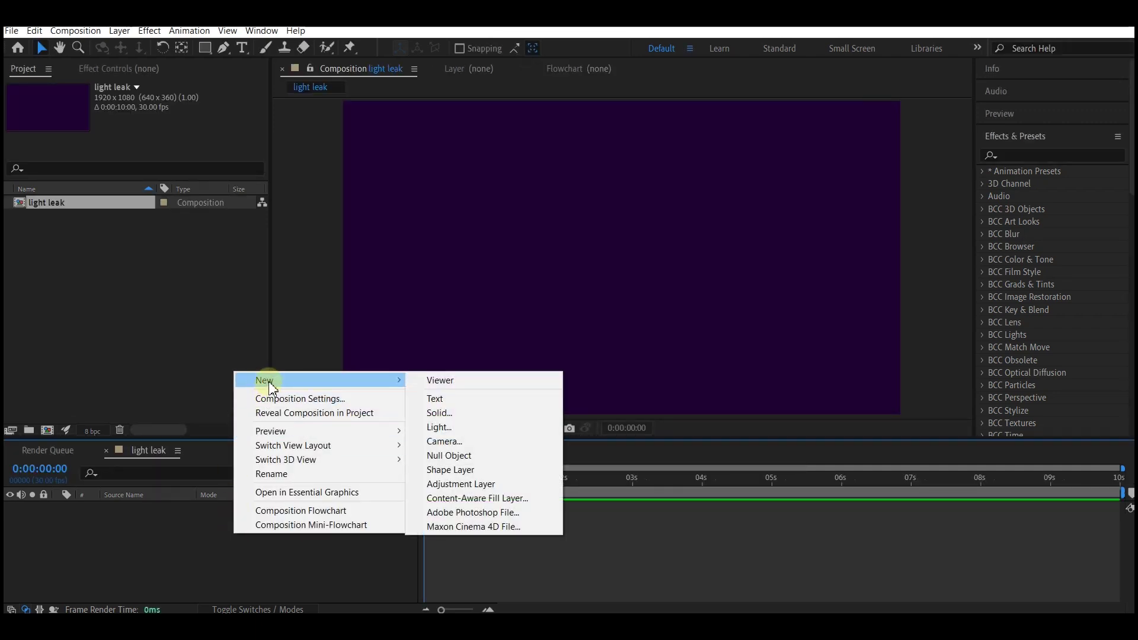
left_click(483, 420)
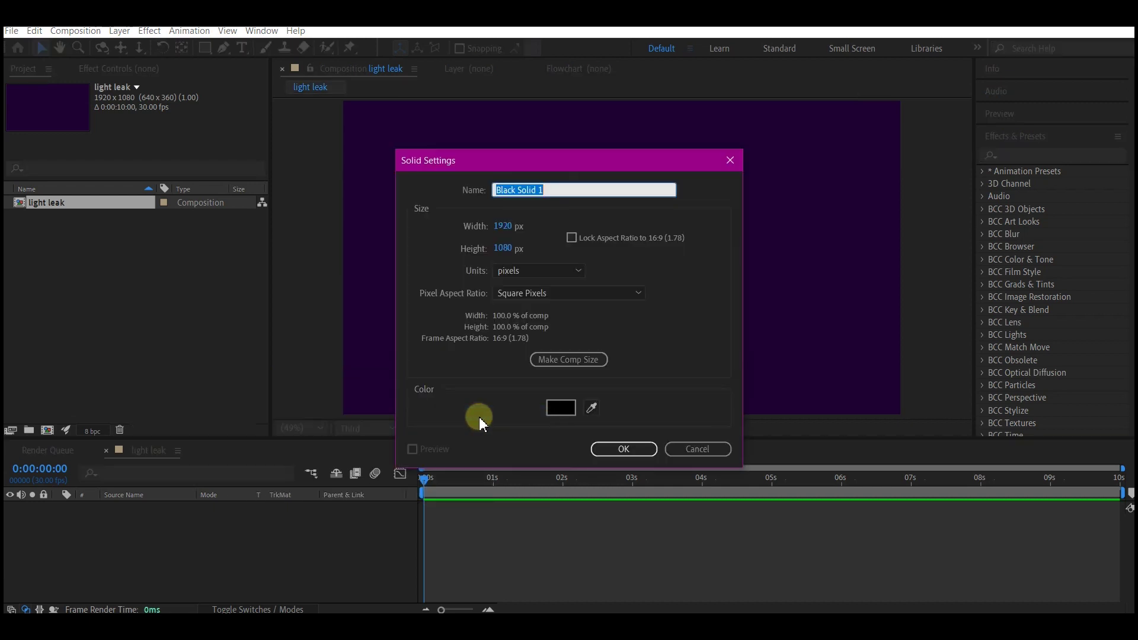
left_click(584, 360)
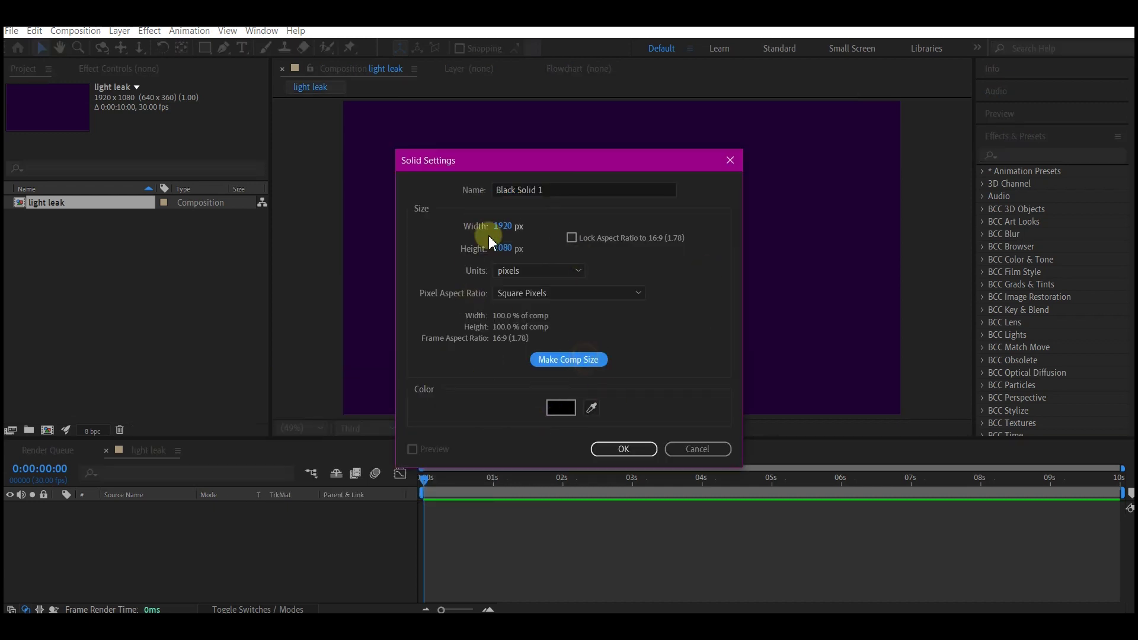
left_click(554, 189)
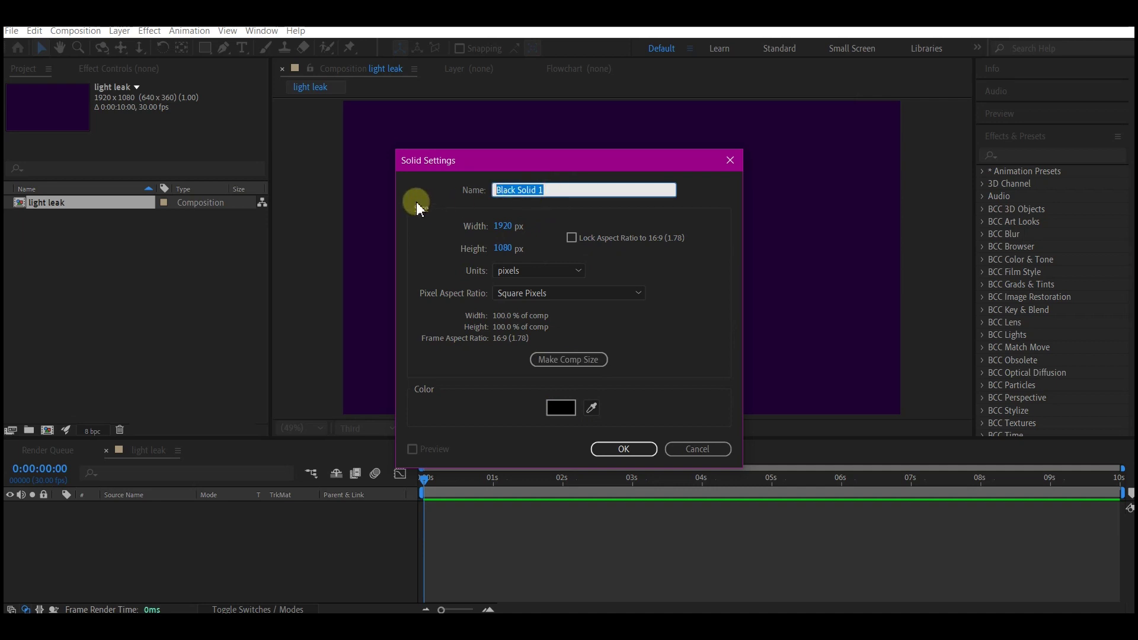
type("light leak")
left_click(623, 449)
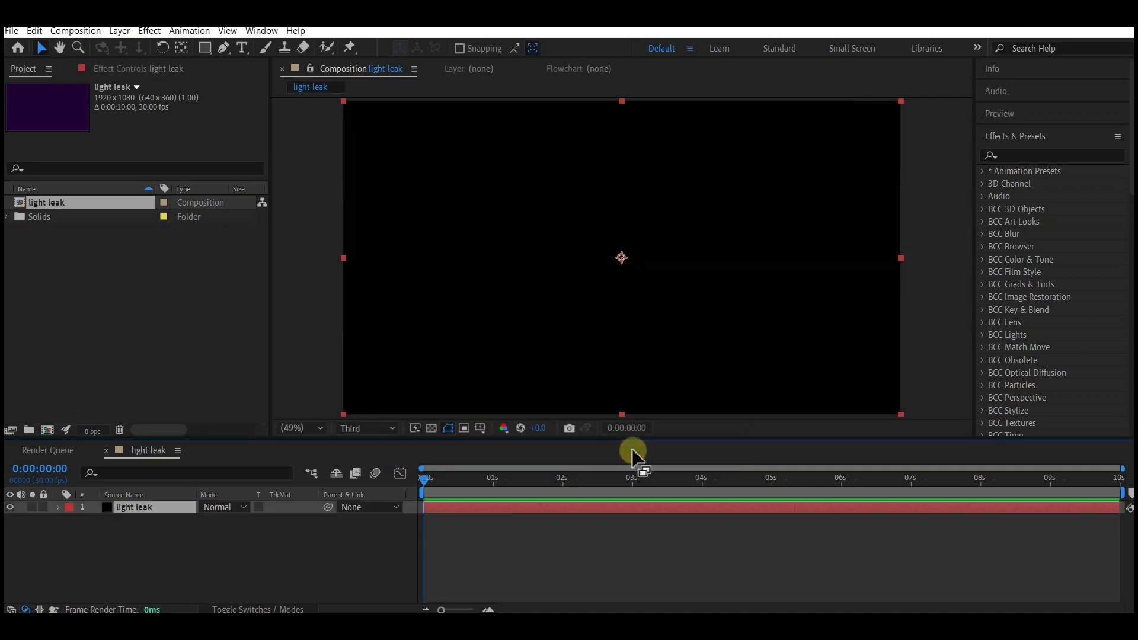
Find the Fractal Noise effect and apply it to the light leak solid layer
left_click(1024, 155)
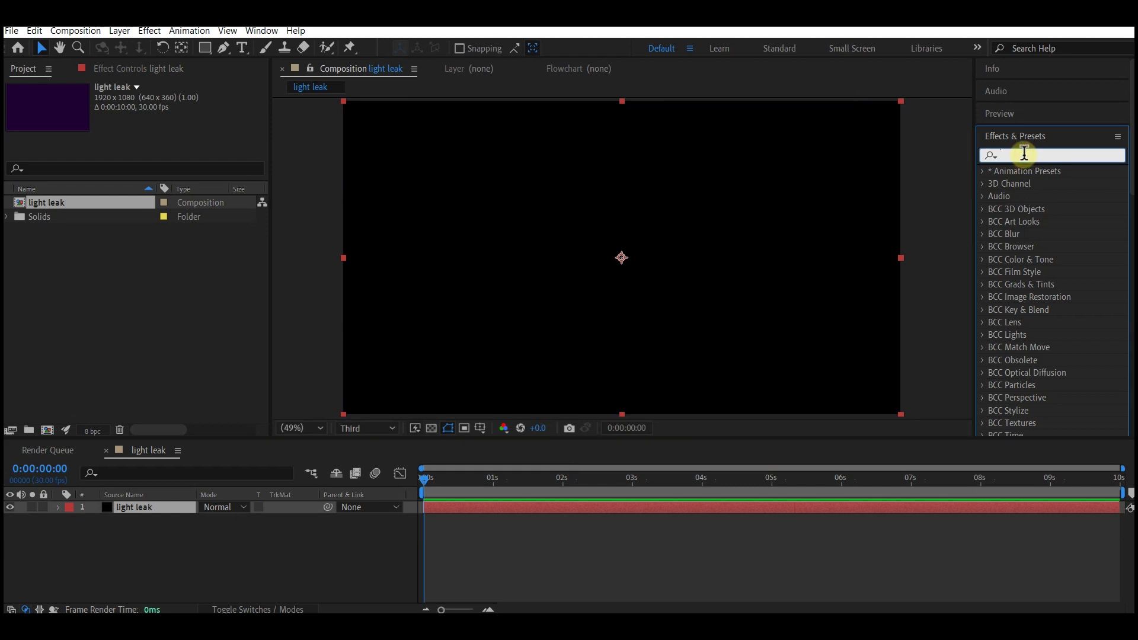
type("fractal")
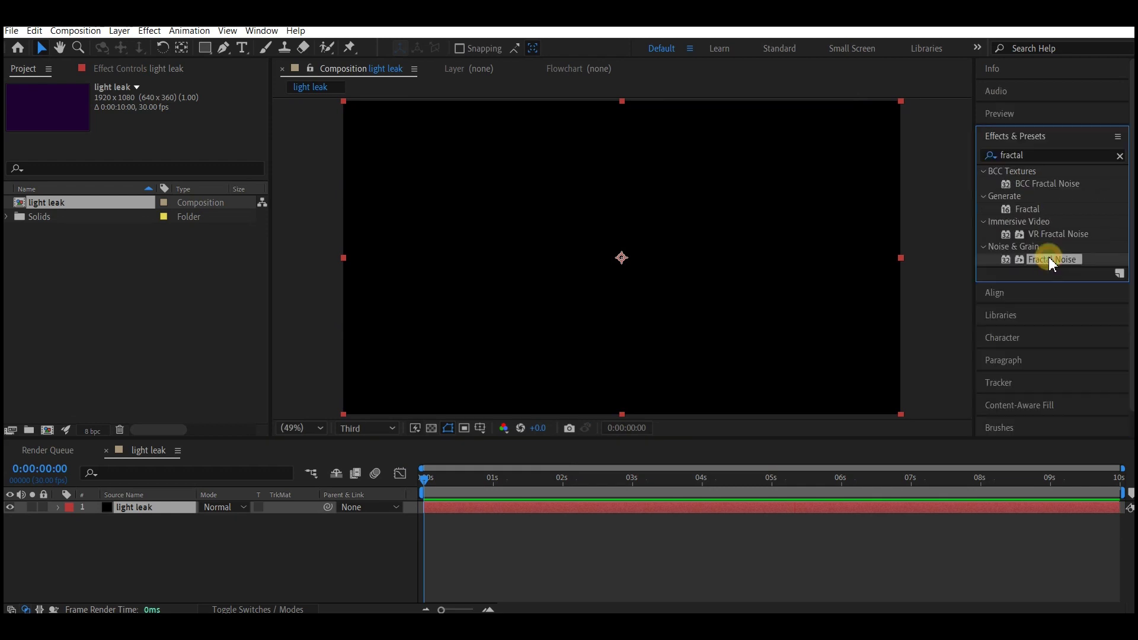
left_click_drag(1050, 259, 490, 509)
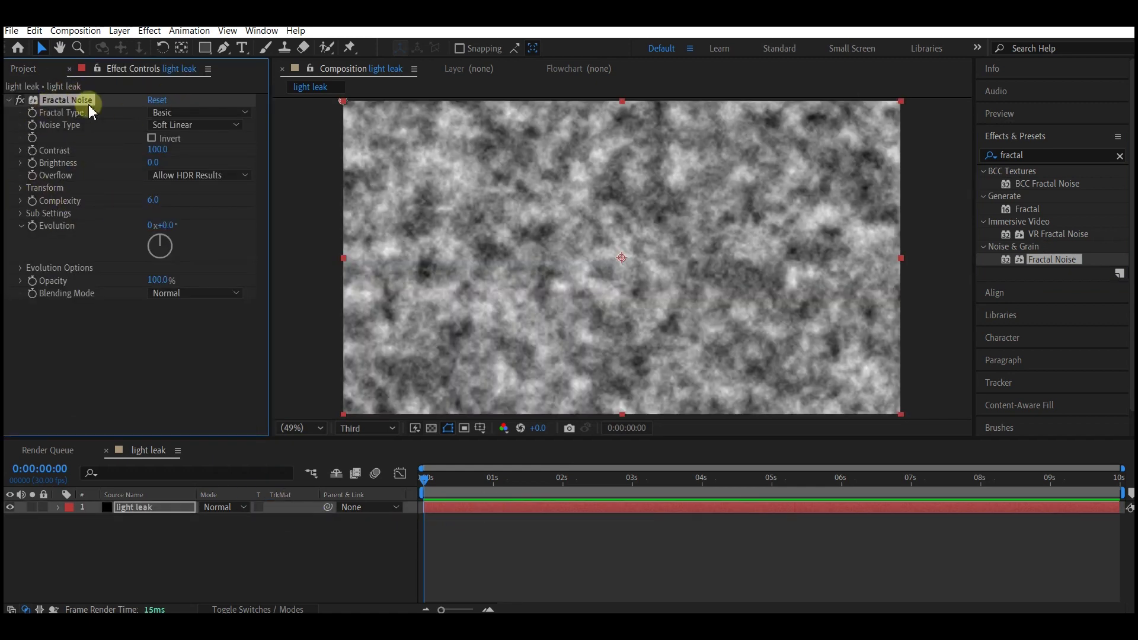
Set Fractal Noise's fractal type to Dynamic Progressive and its noise type to Spline
left_click(177, 113)
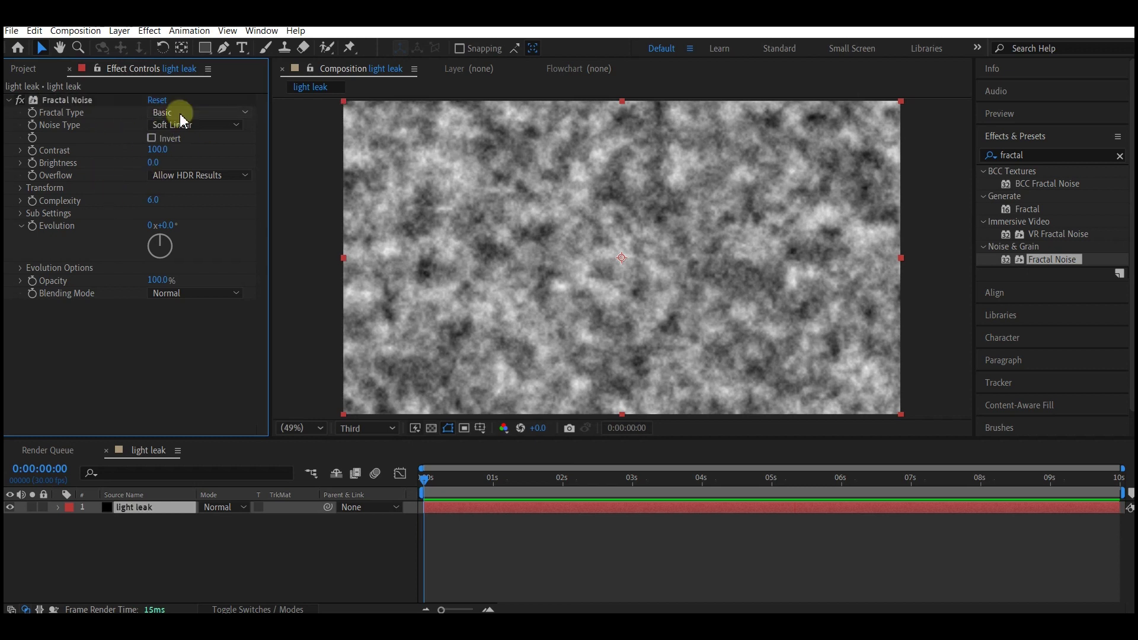
left_click(182, 117)
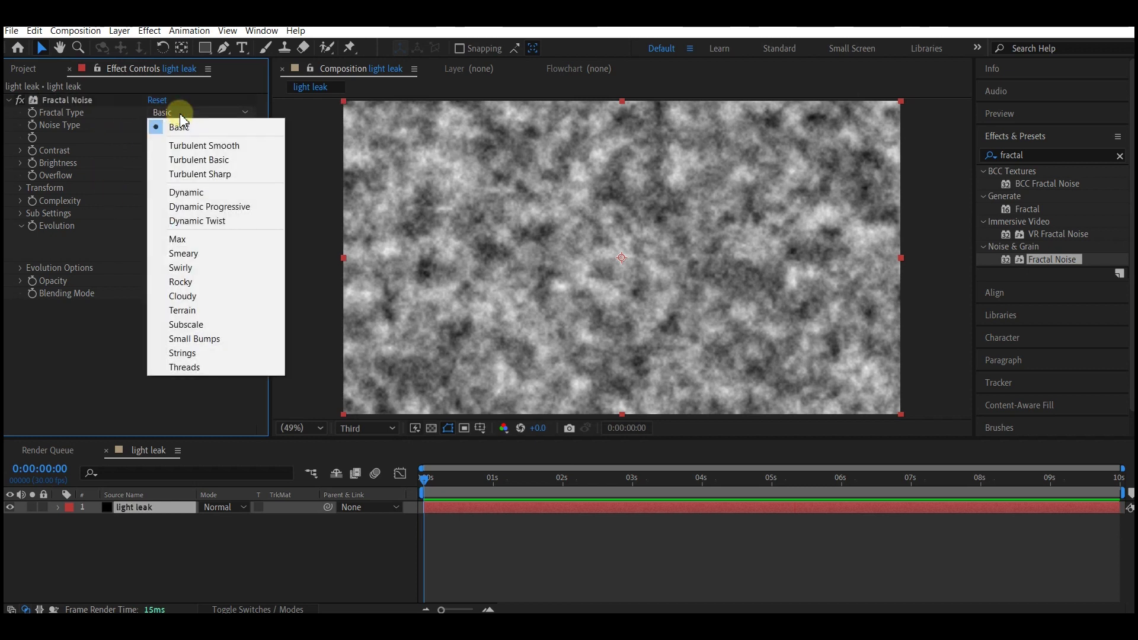
left_click(219, 206)
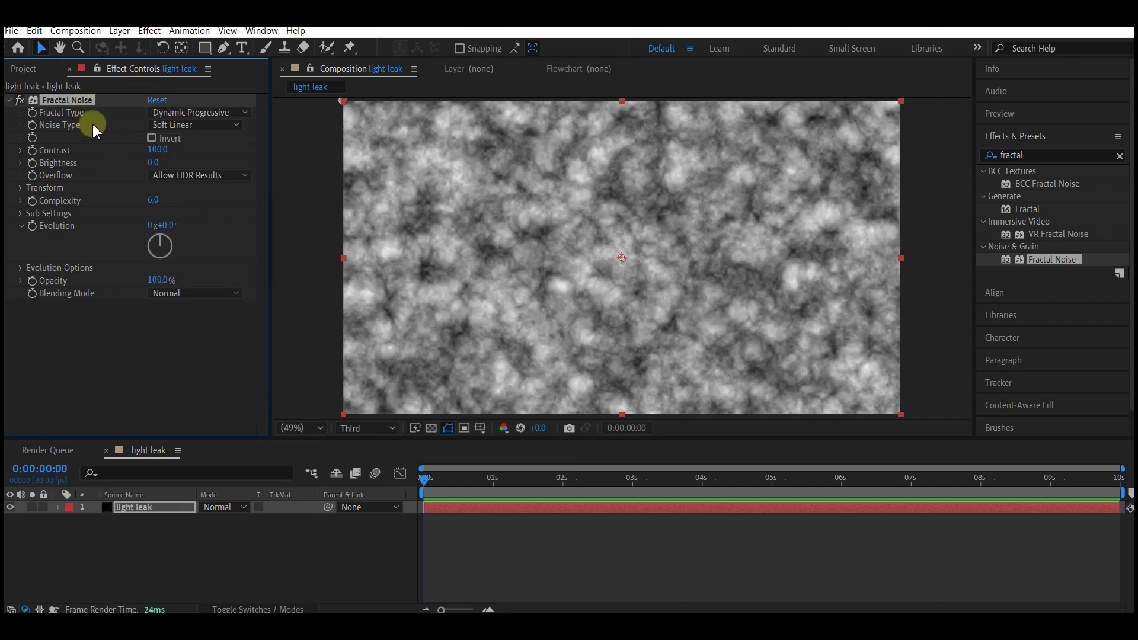
left_click(173, 129)
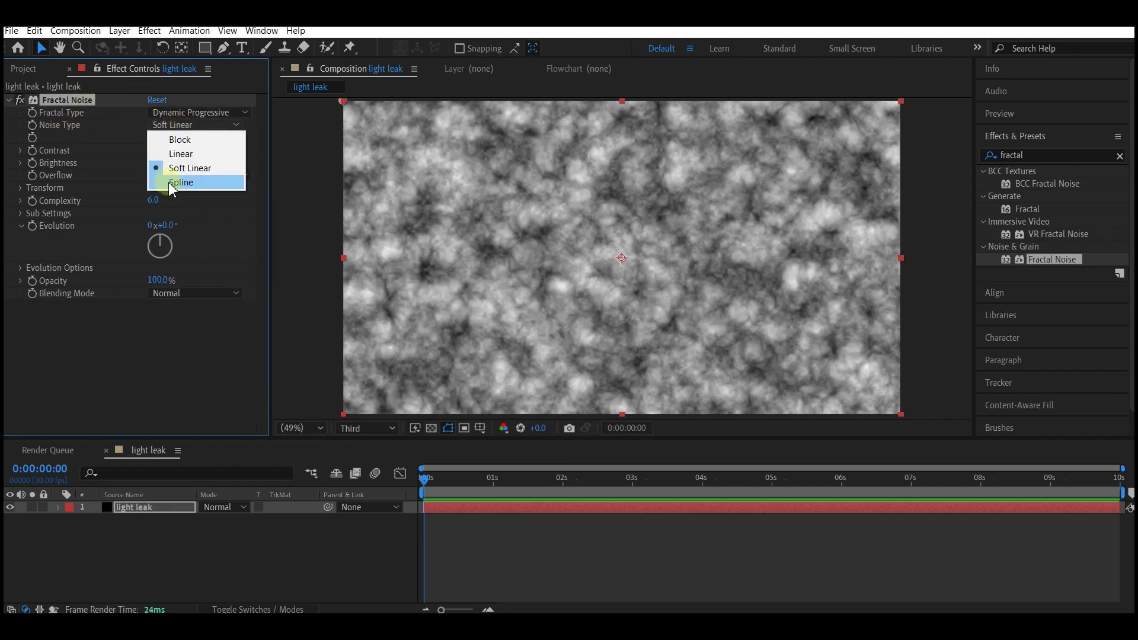
left_click(168, 184)
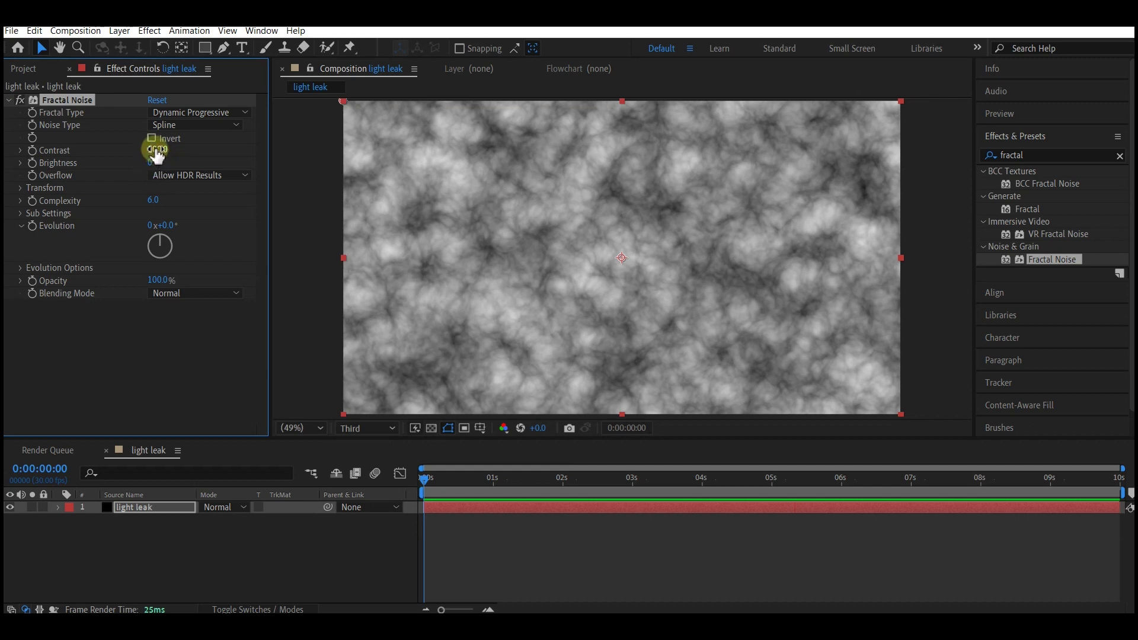
Set the Fractal Noise contrast to 350 and brightness to -70
left_click(155, 148)
type("350")
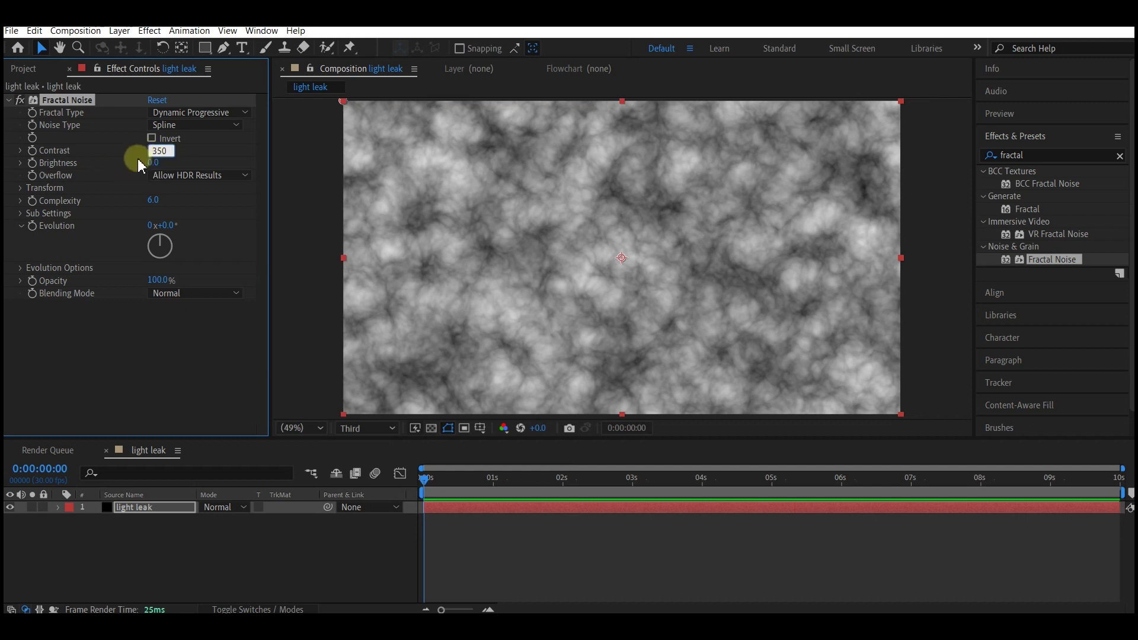
left_click(157, 163)
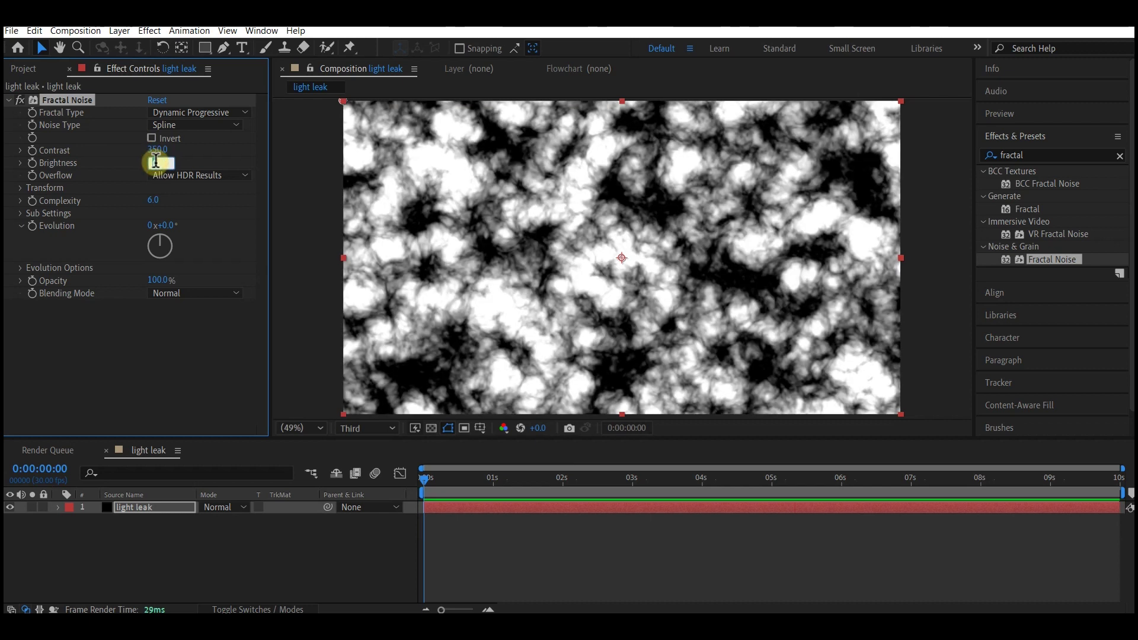
type("-70")
key("Return")
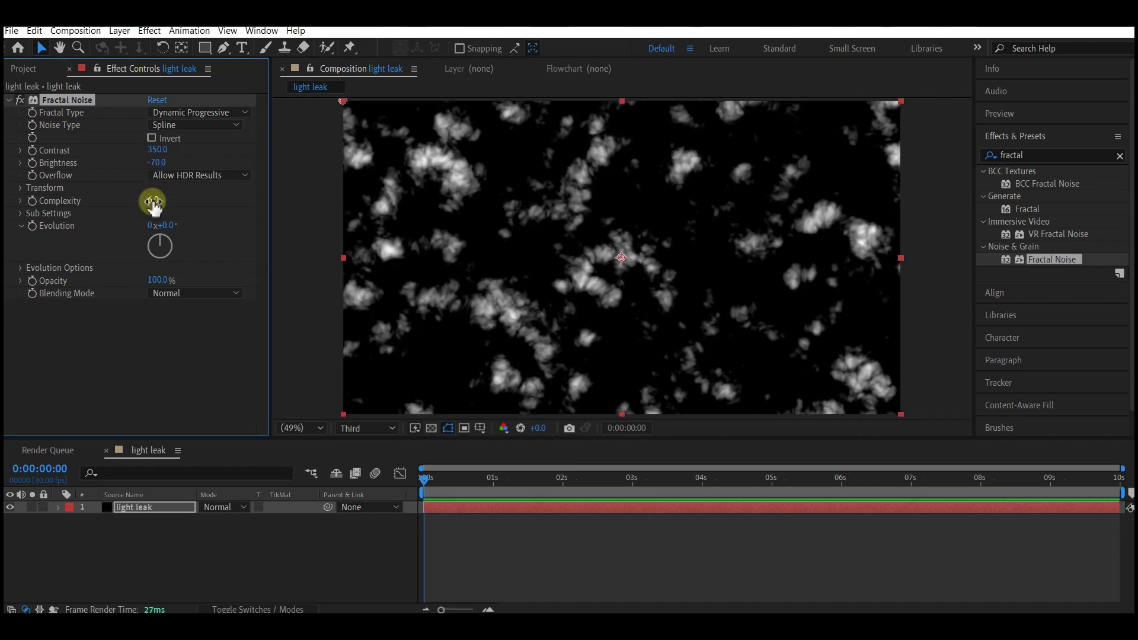
Set the Fractal Noise complexity to 2 and its transform scale to 1500
type("2")
key("Return")
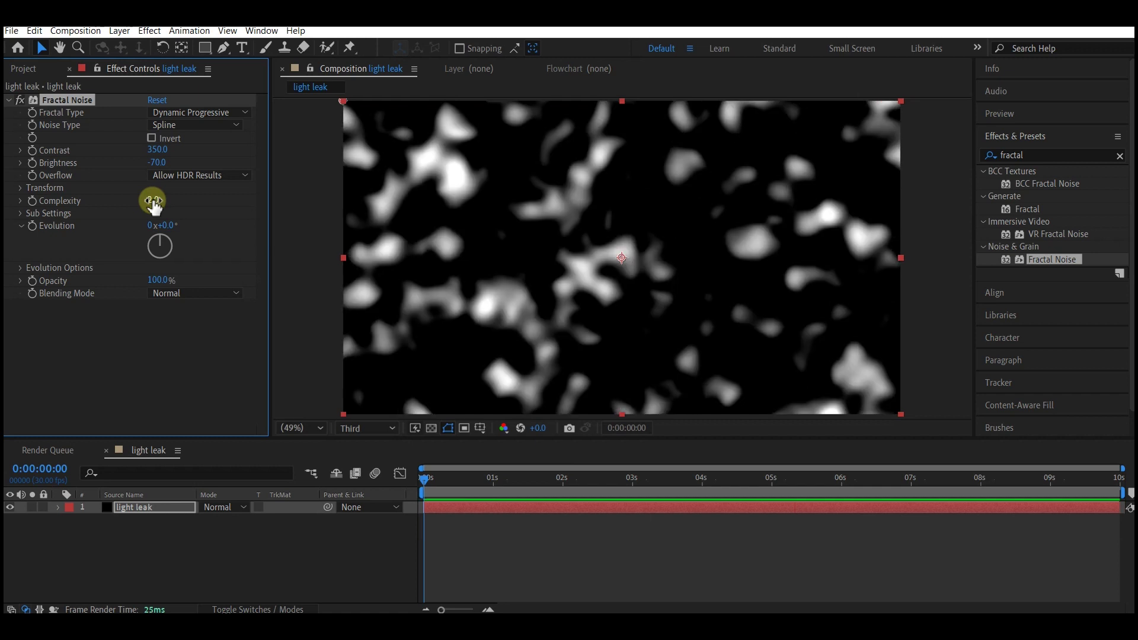
left_click(22, 188)
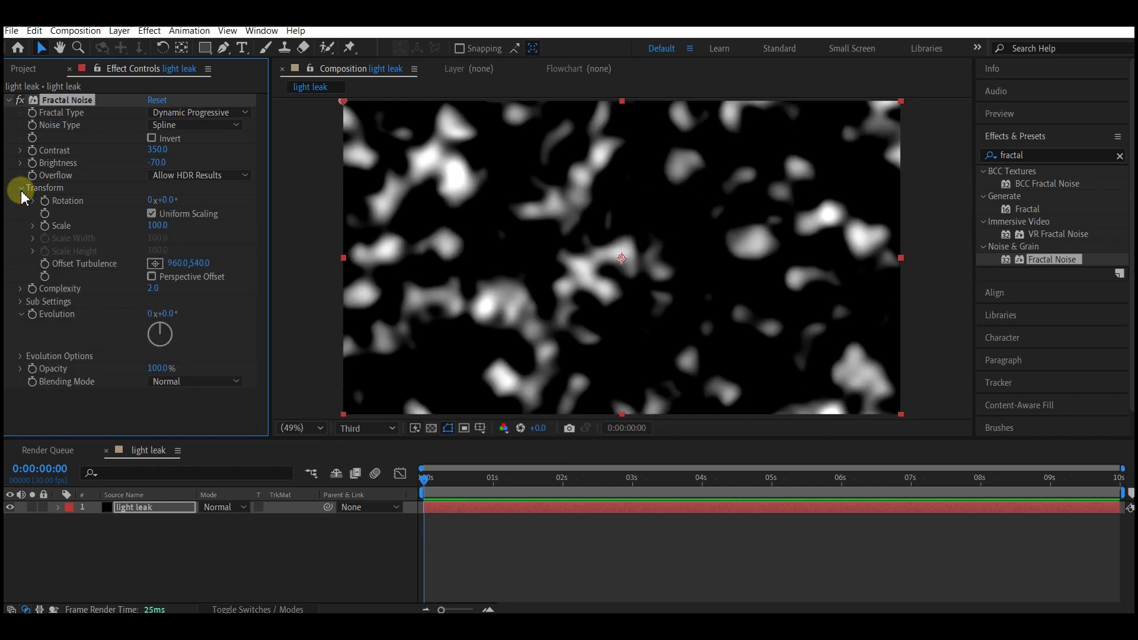
left_click(156, 226)
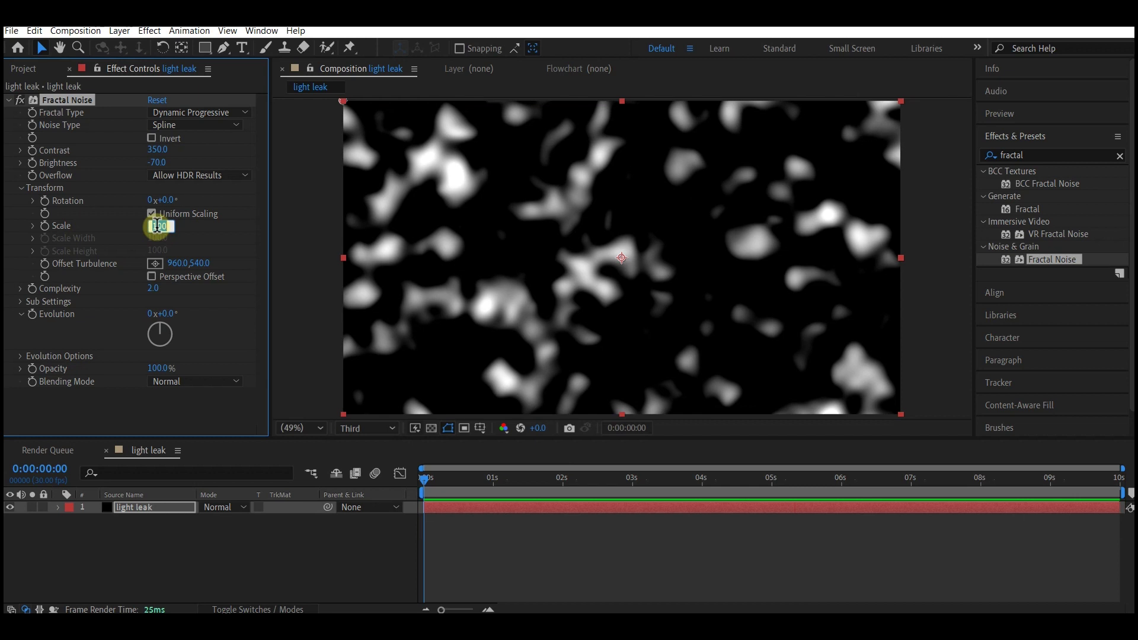
type("1500")
key("Return")
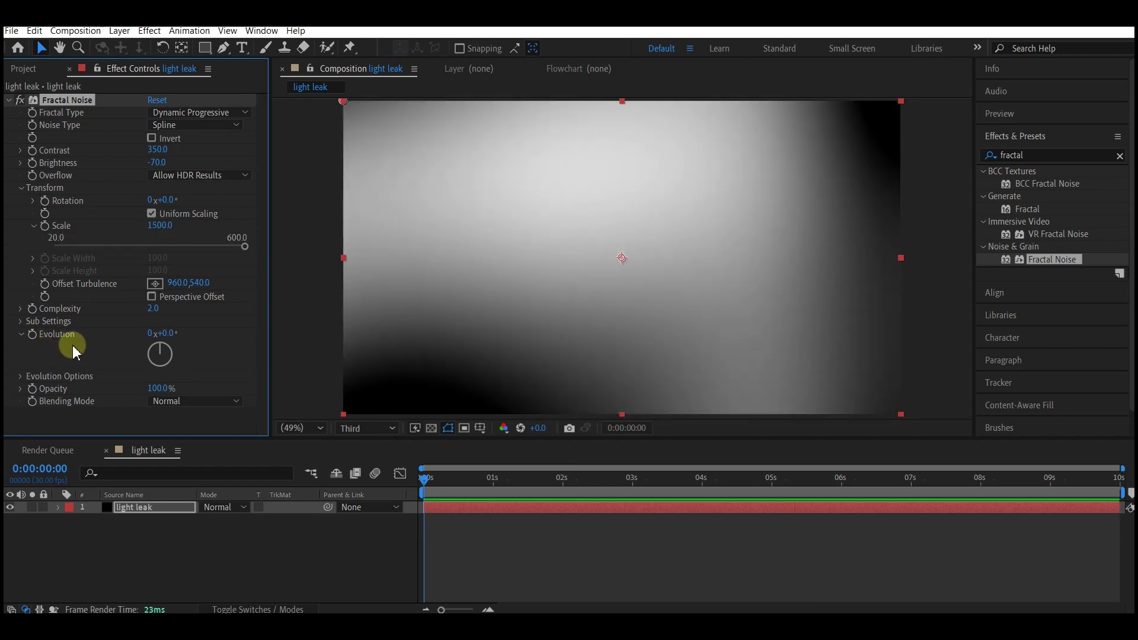
Animate the Fractal Noise Evolution with the expression time*140 and scrub the timeline to 0:00:05:28 to preview the motion
key("alt")
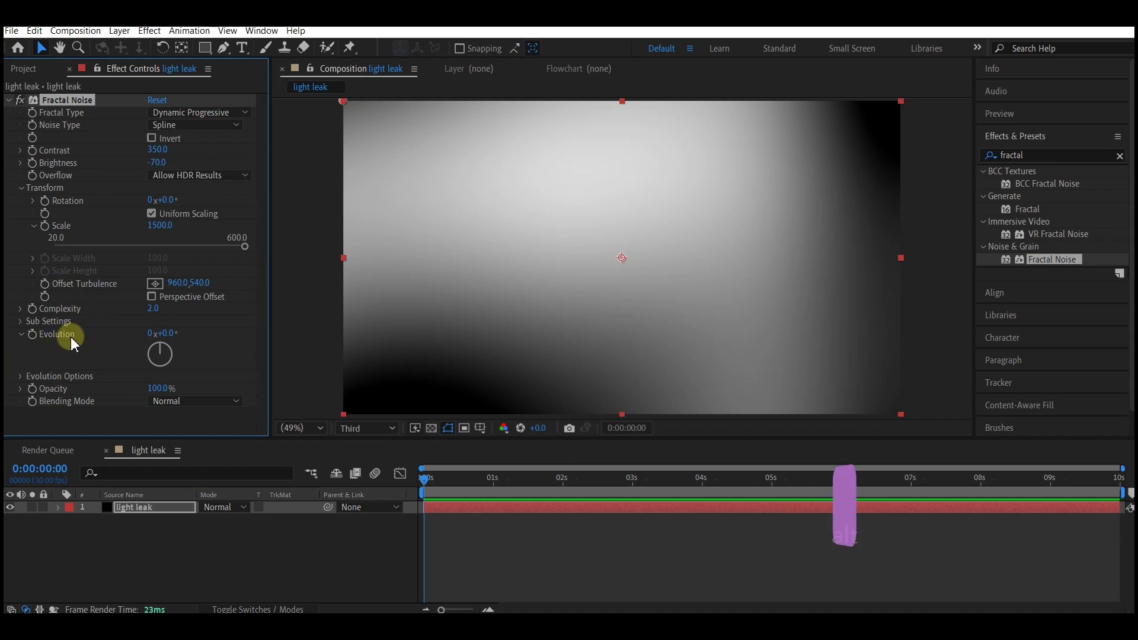
left_click(33, 334, "alt")
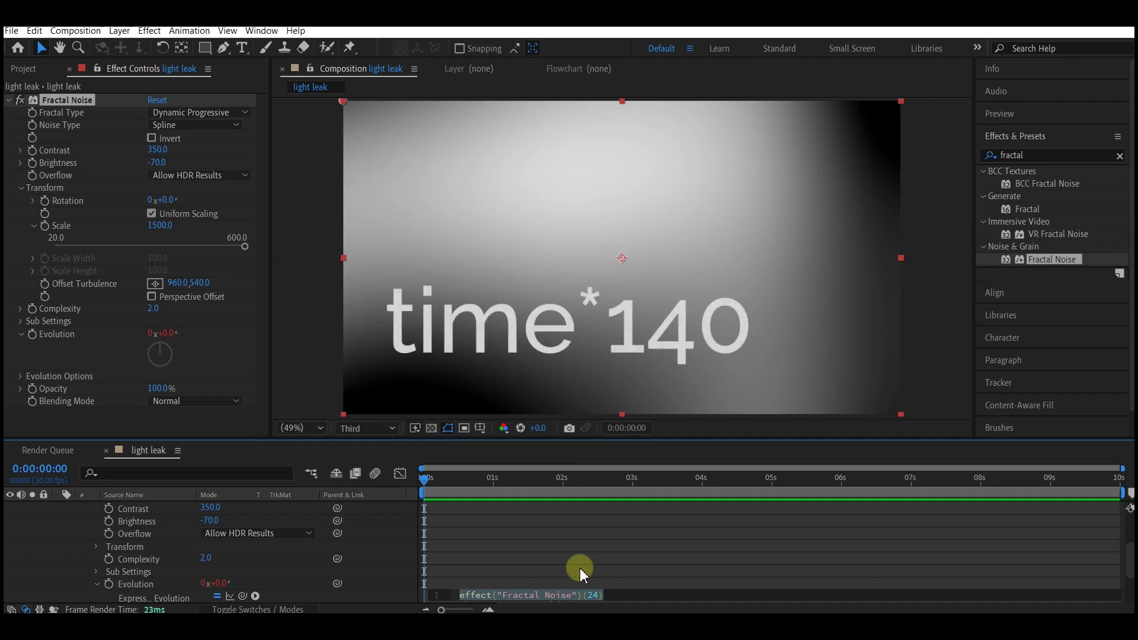
type("time")
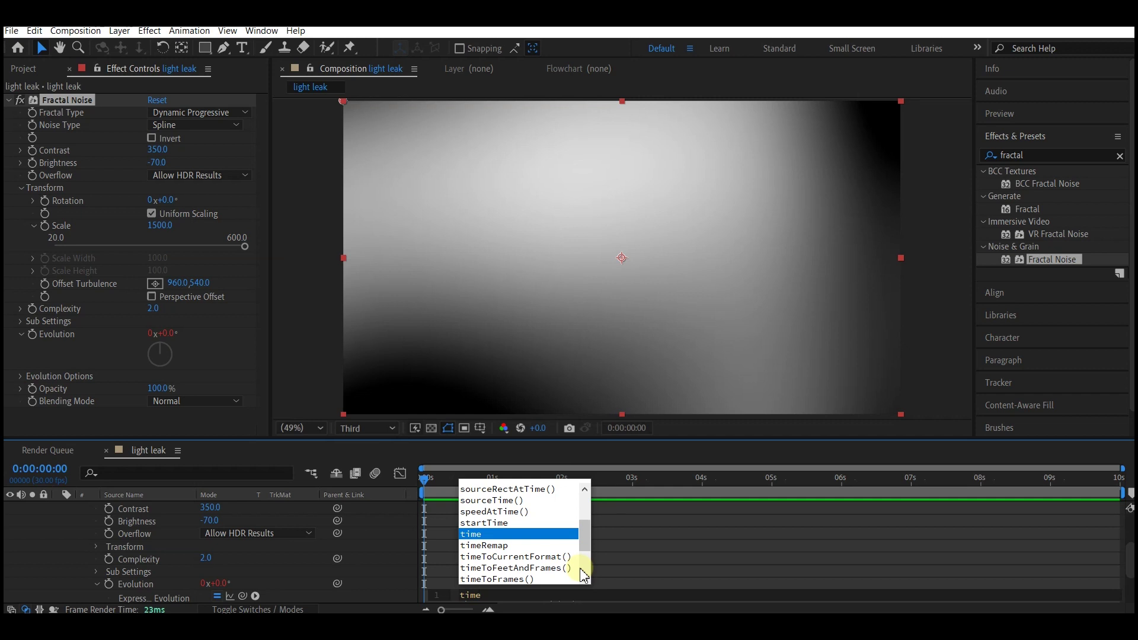
type("*140")
left_click(583, 573)
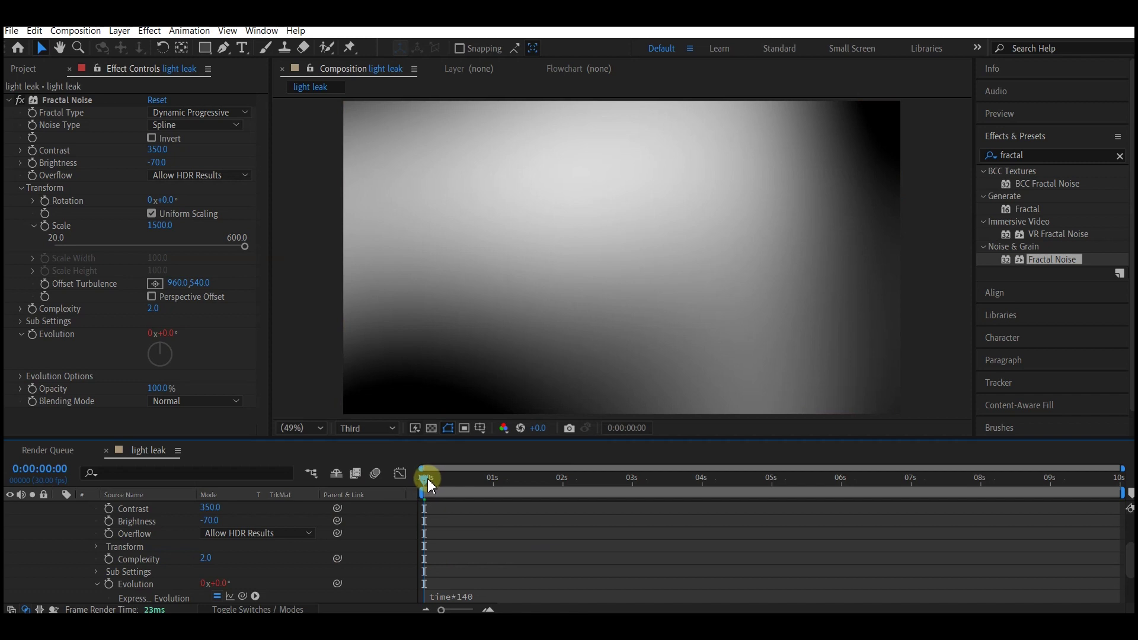
left_click_drag(430, 486, 837, 503)
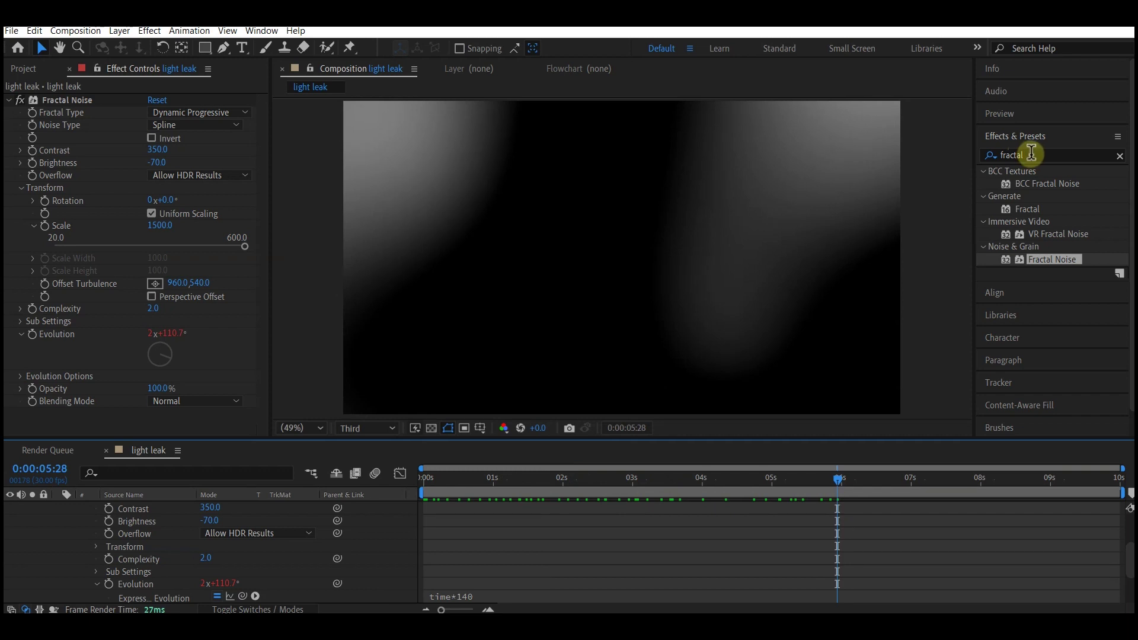
Find the Colorama effect and apply it to the light leak layer
left_click(1032, 153)
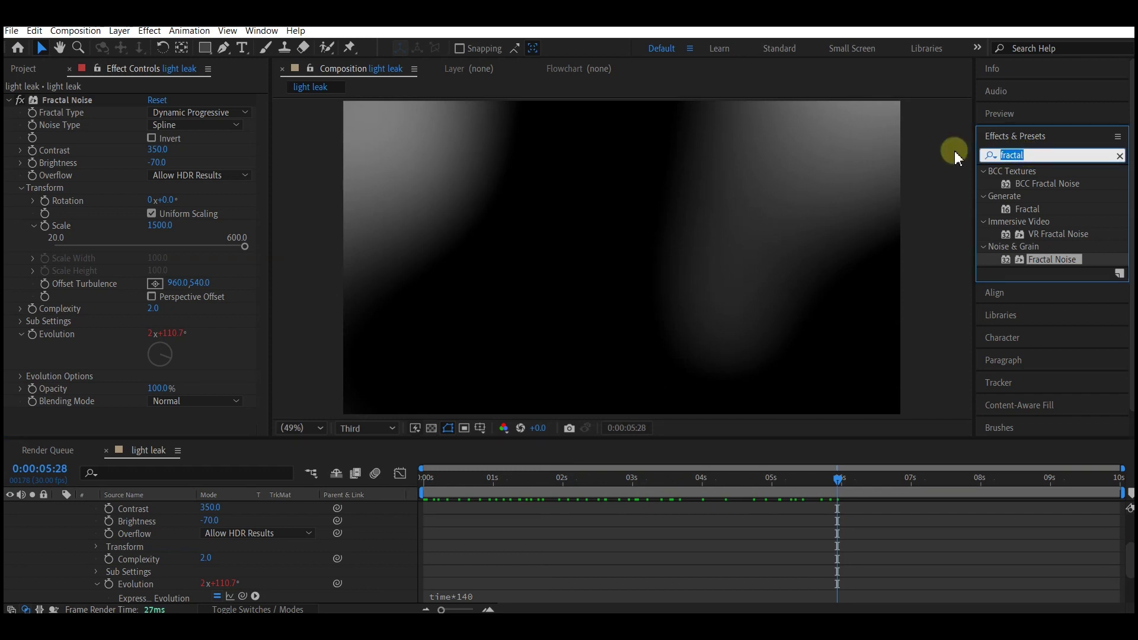
type("colora")
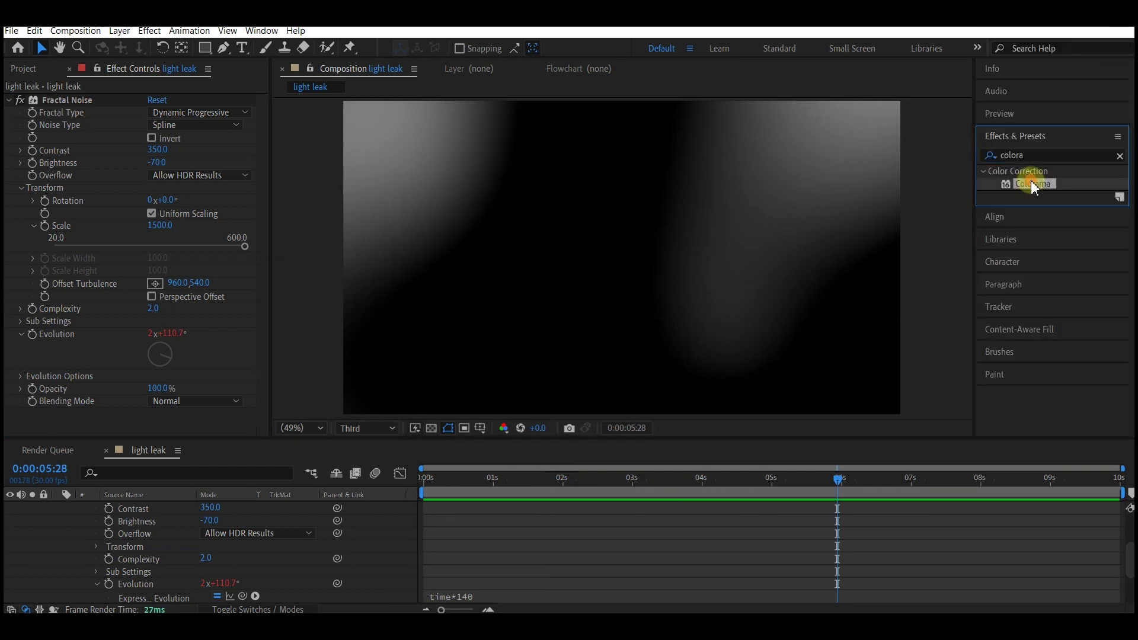
left_click_drag(1032, 180, 148, 508)
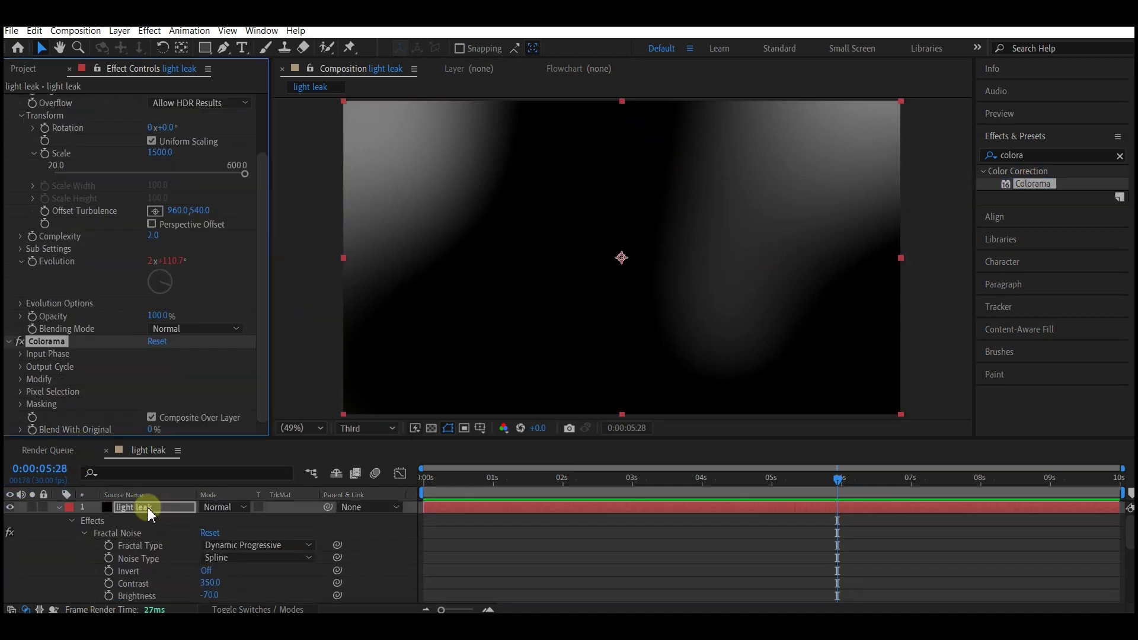
left_click(199, 396)
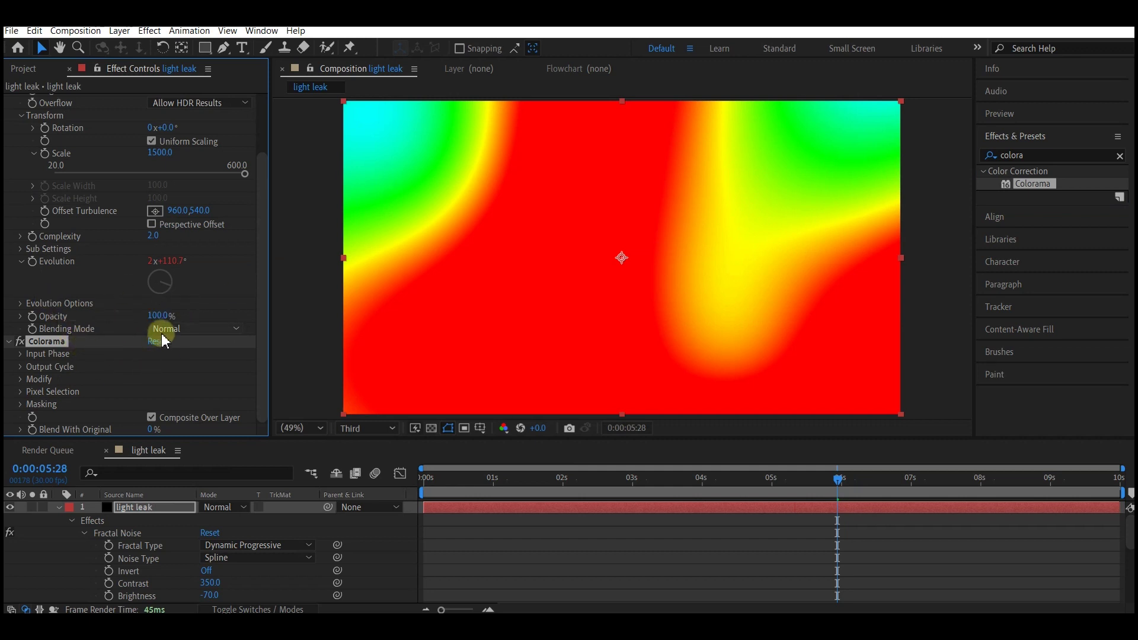
Try the RGB, Clay, Hue Cycle and Fire preset palettes for Colorama's output cycle
left_click(21, 367)
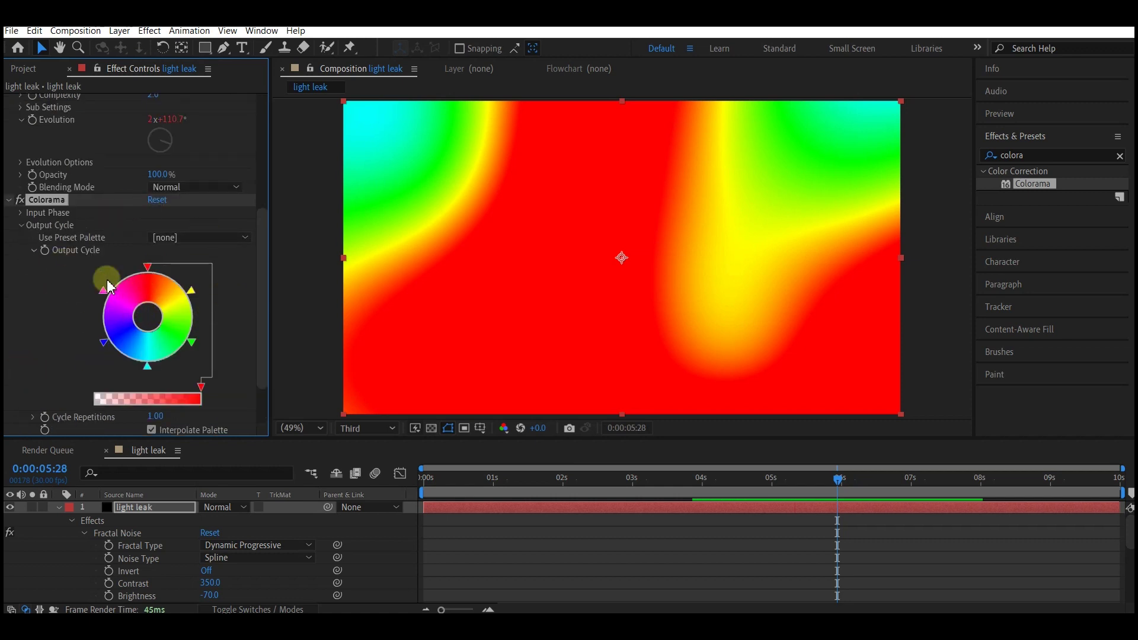
left_click(167, 237)
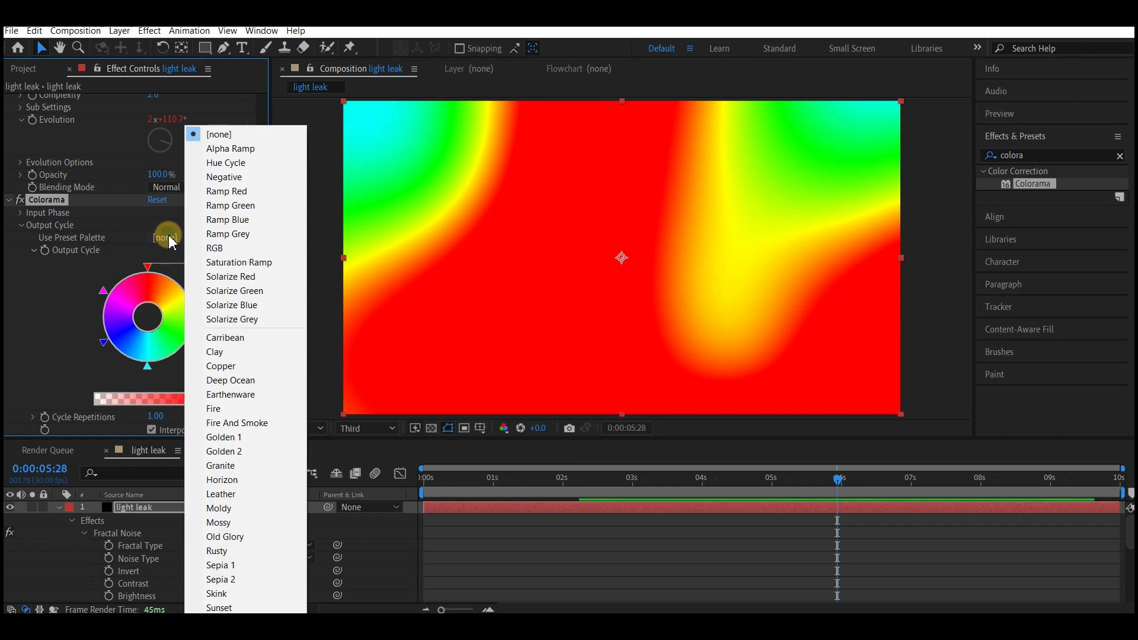
left_click(224, 248)
left_click(225, 248)
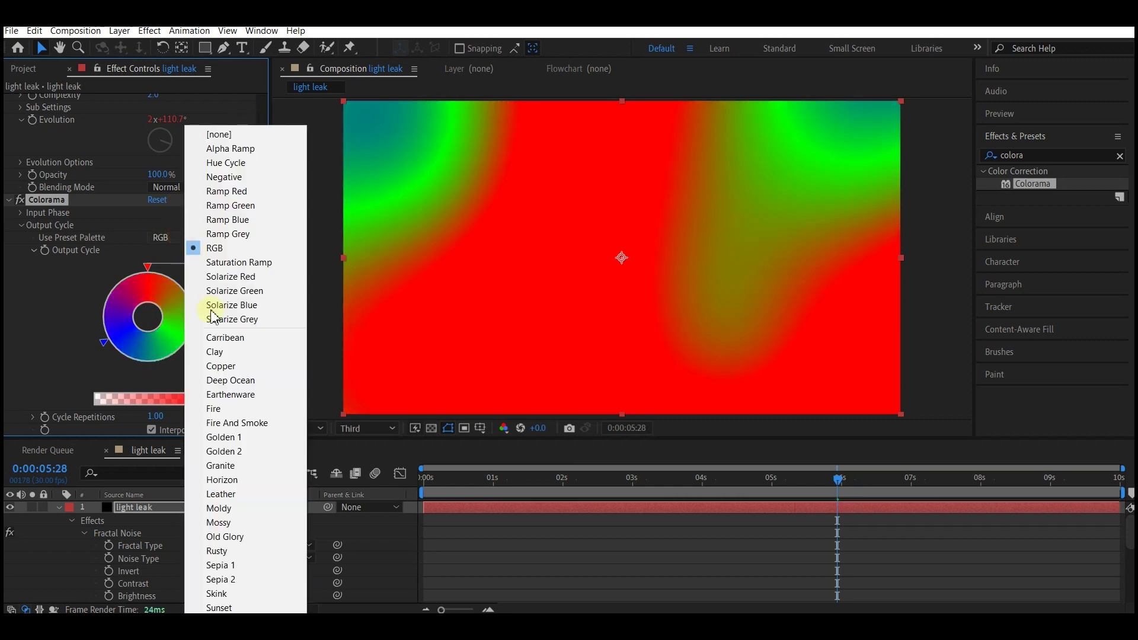
left_click(225, 353)
left_click(224, 237)
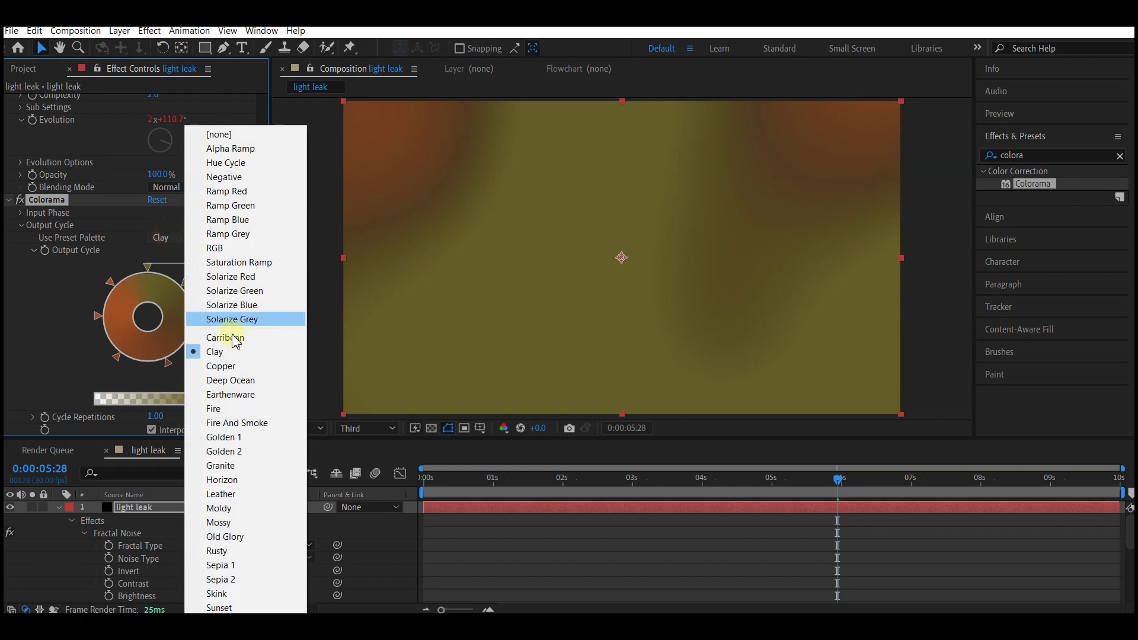
left_click(243, 394)
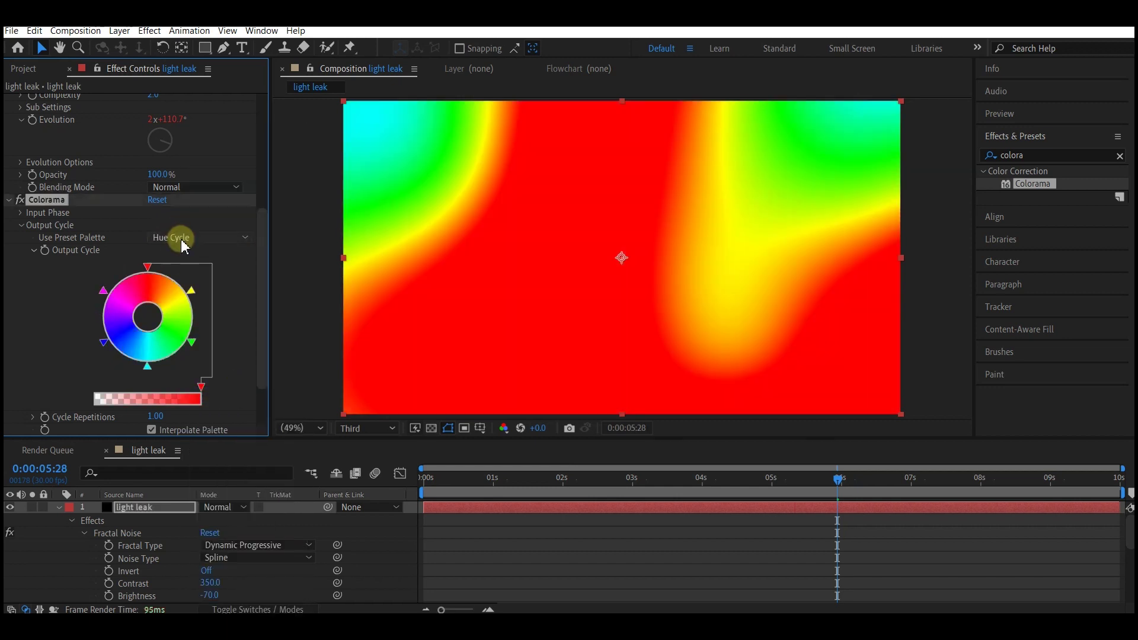
left_click(180, 239)
left_click(234, 409)
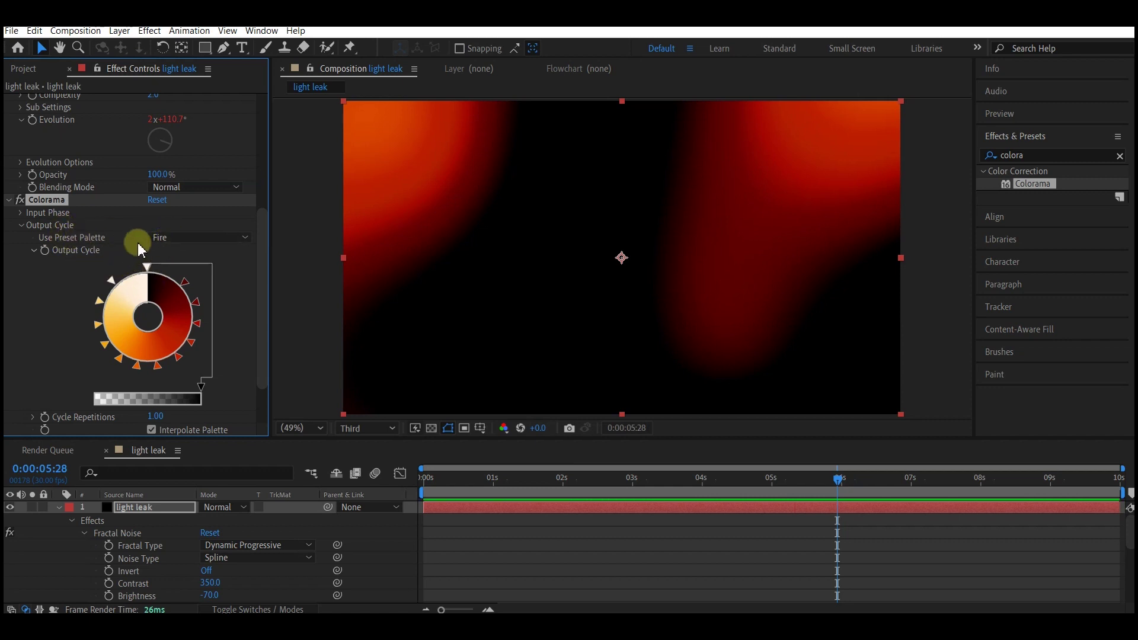
Apply the Solarize Green preset palette to Colorama's output cycle and add a white color stop between green and black
left_click(184, 237)
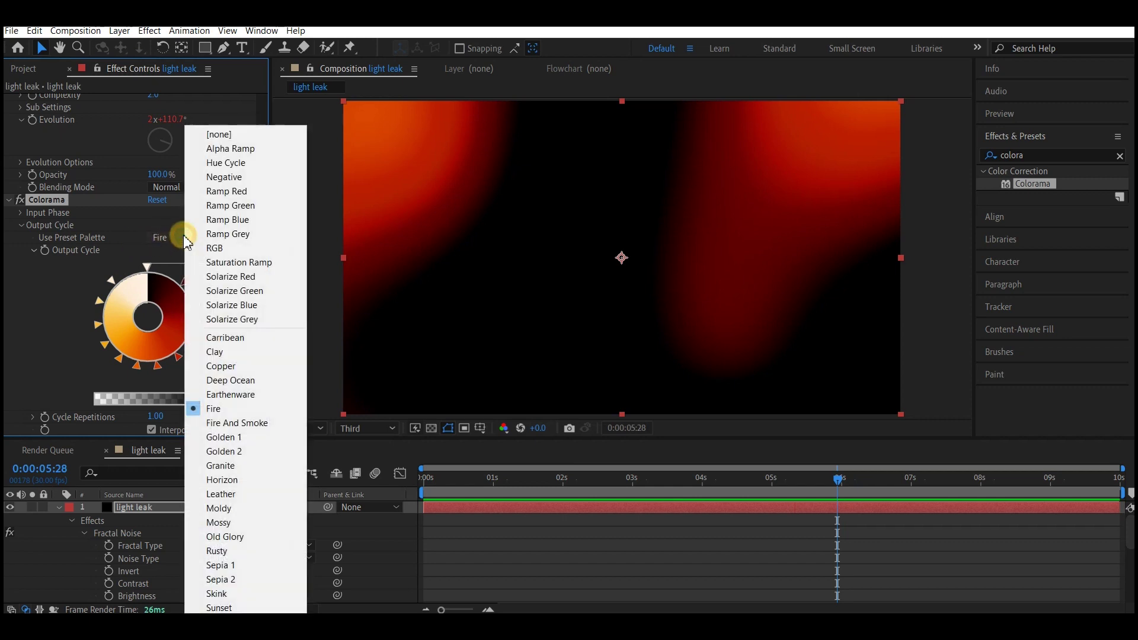
left_click(240, 289)
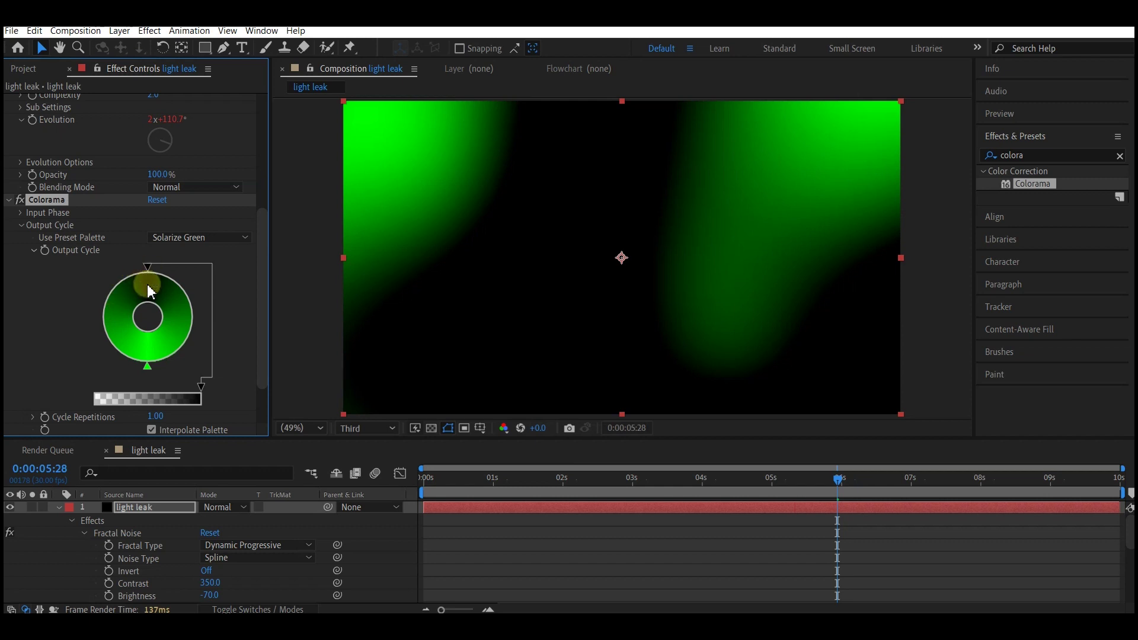
double_click(107, 312)
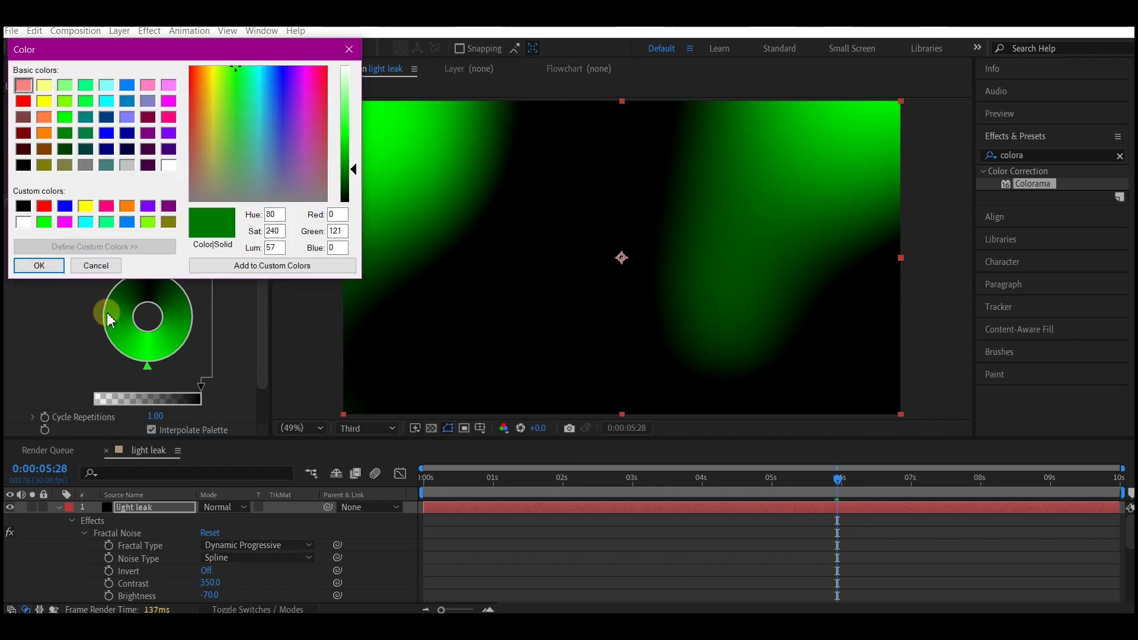
left_click(23, 223)
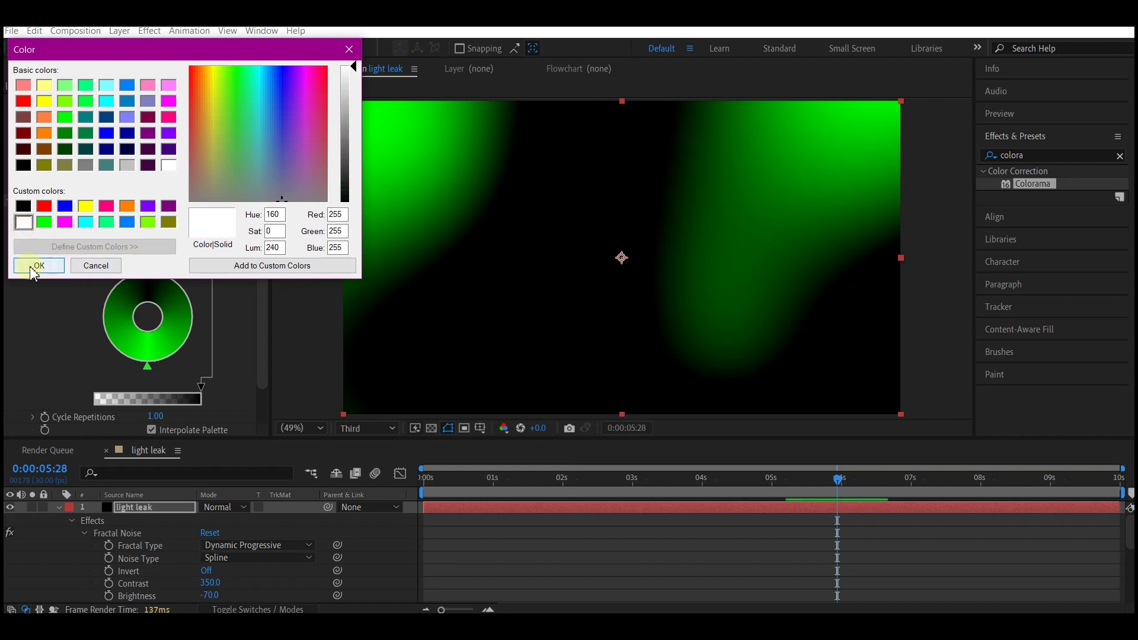
left_click(32, 267)
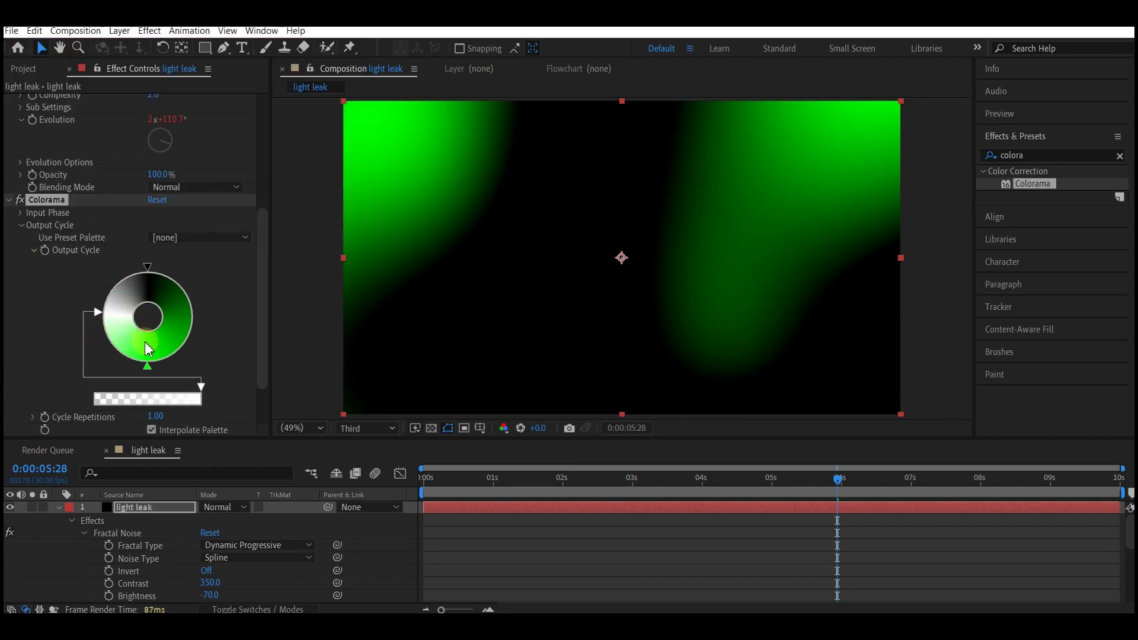
Shift the green and black color stops slightly around Colorama's output cycle wheel to adjust the gradient
left_click_drag(149, 371, 179, 353)
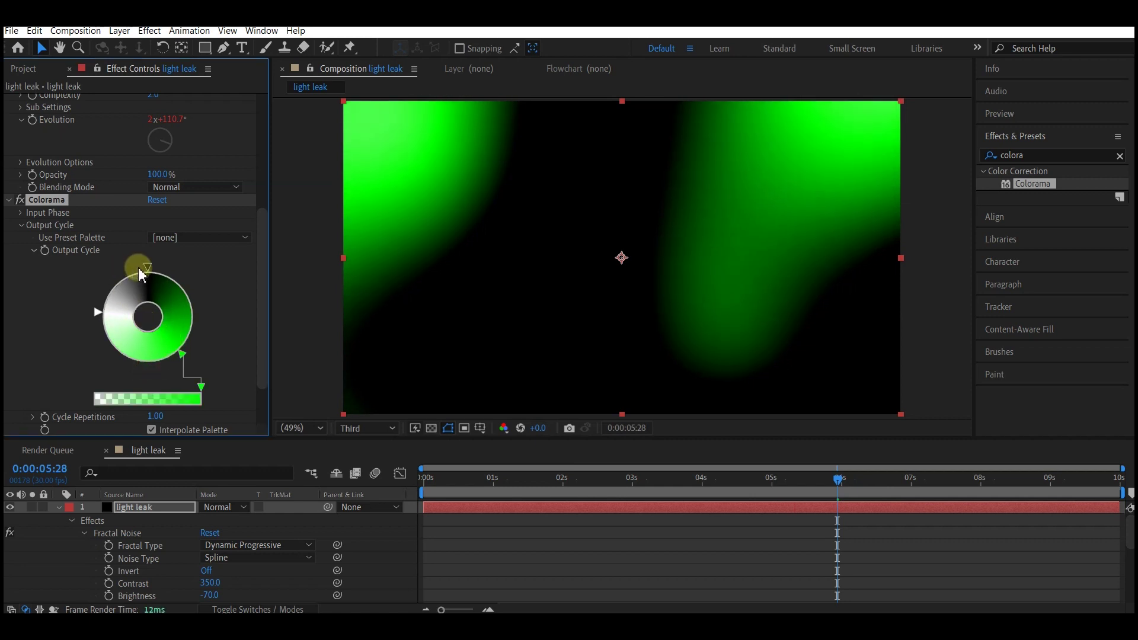
left_click_drag(147, 268, 156, 270)
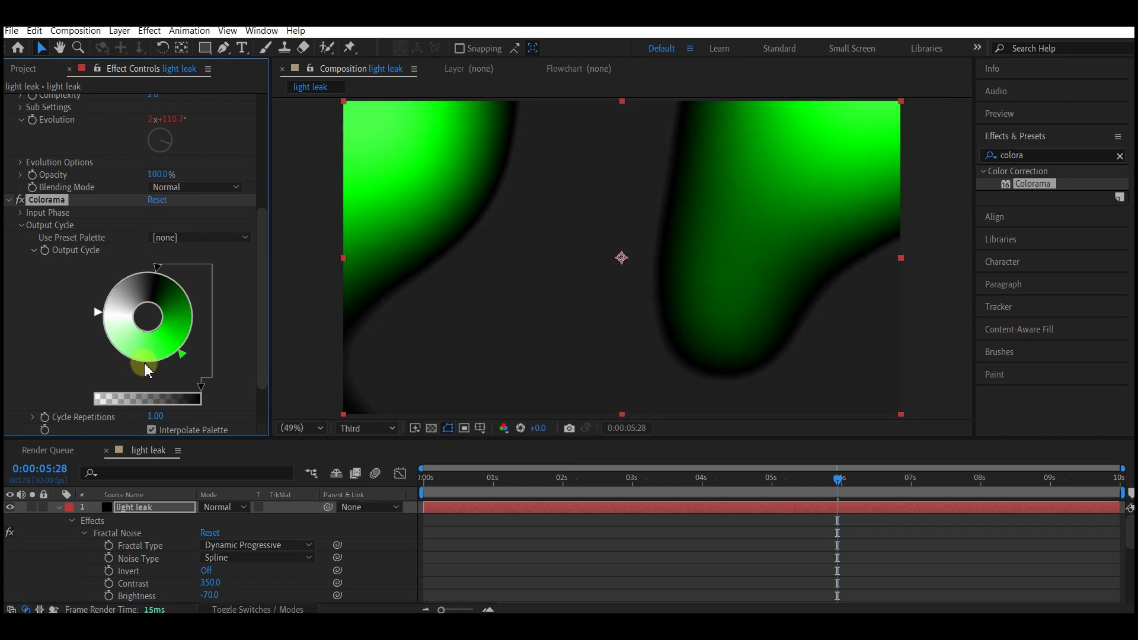
left_click_drag(183, 354, 157, 366)
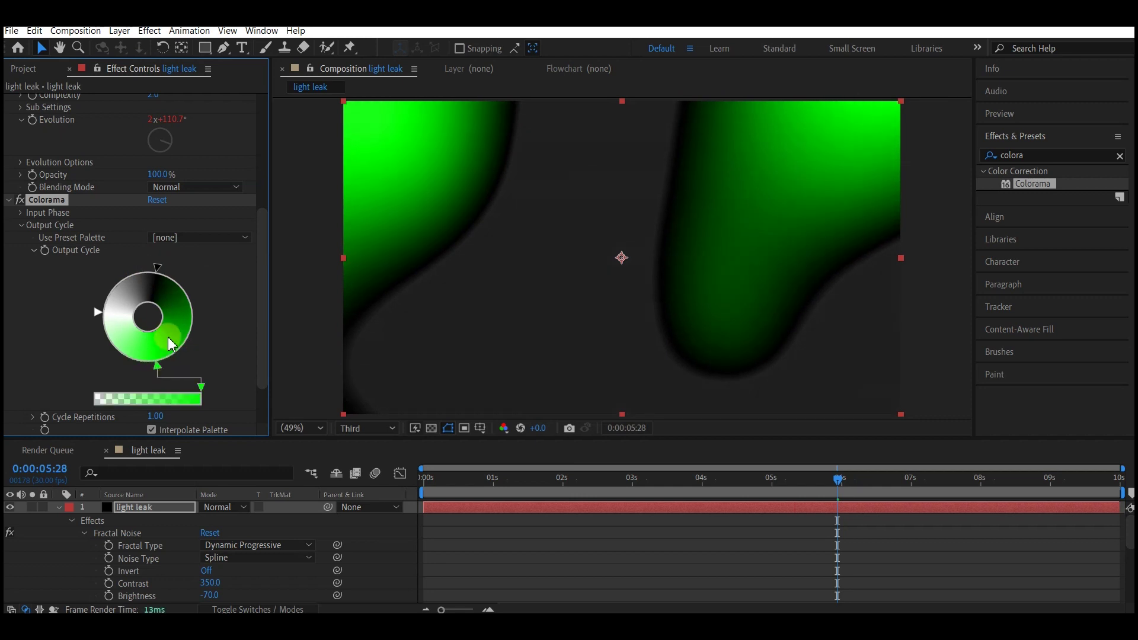
Try a yellow color stop between black and green on Colorama's output cycle wheel, and remove it again
double_click(185, 336)
left_click(84, 203)
left_click(38, 263)
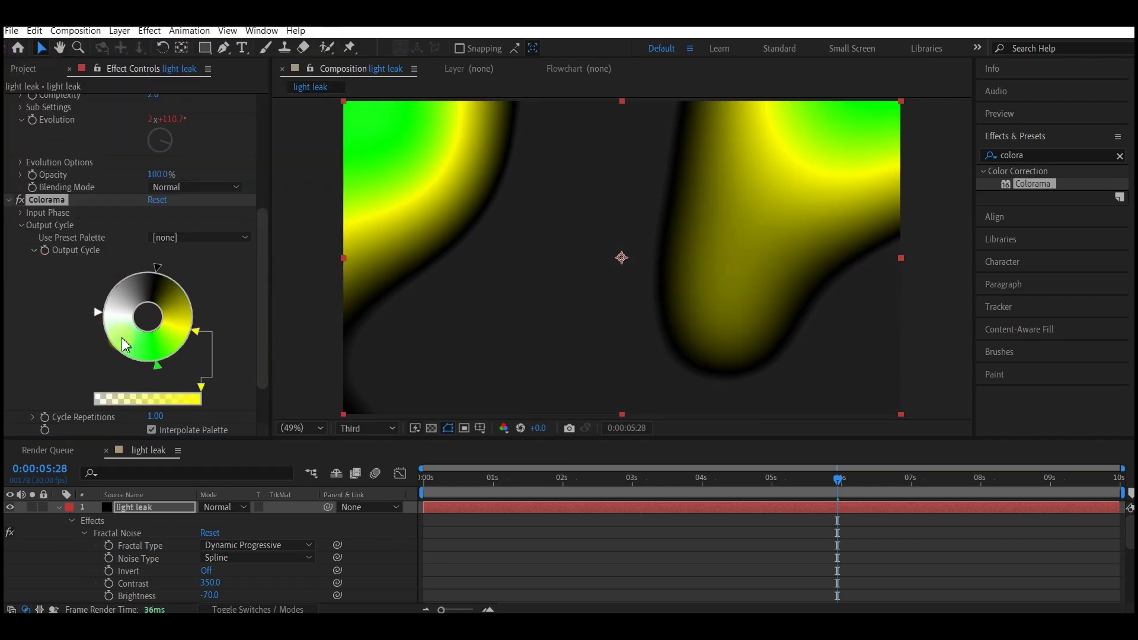
left_click(195, 333)
left_click_drag(195, 331, 277, 331)
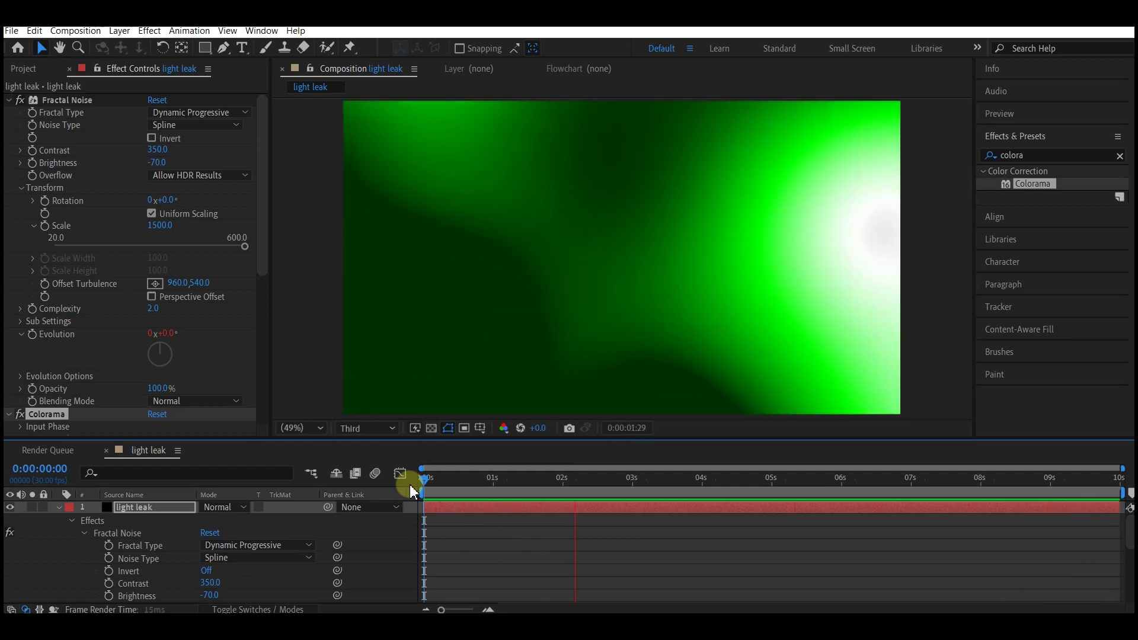
Import video.mp4 from the Light leak folder into the project
left_click(24, 69)
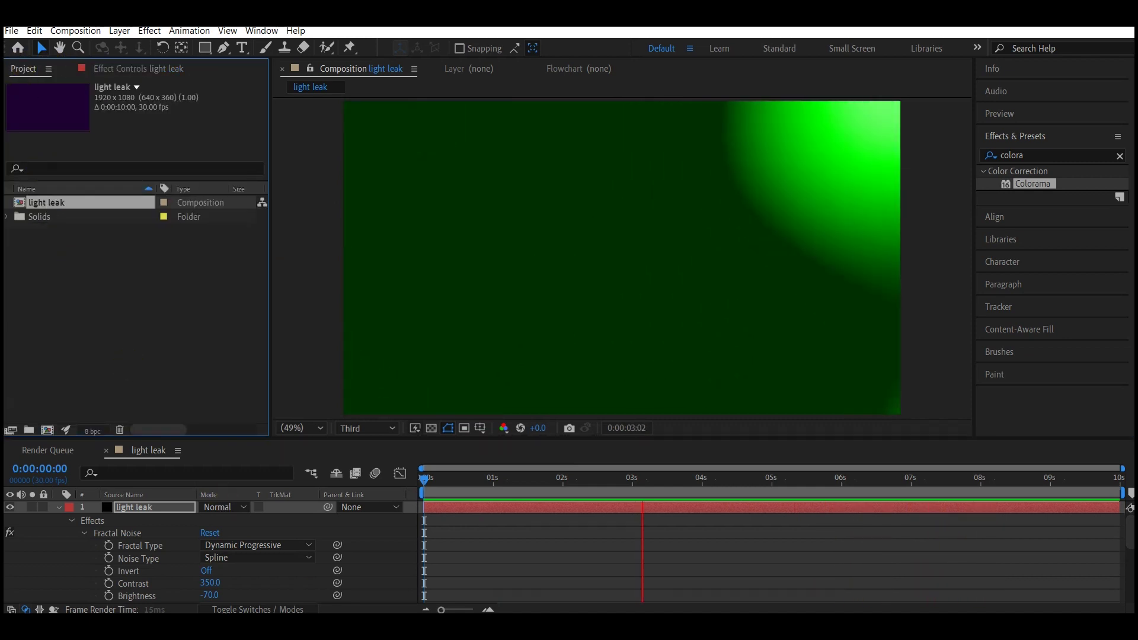
mouse_move(342, 625)
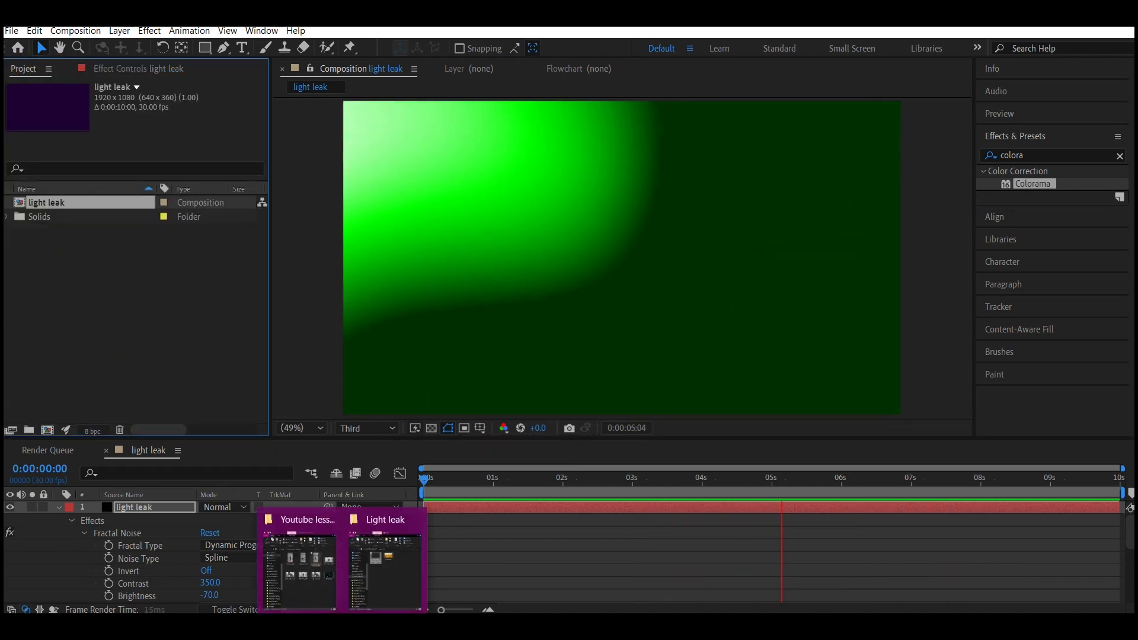
left_click(386, 602)
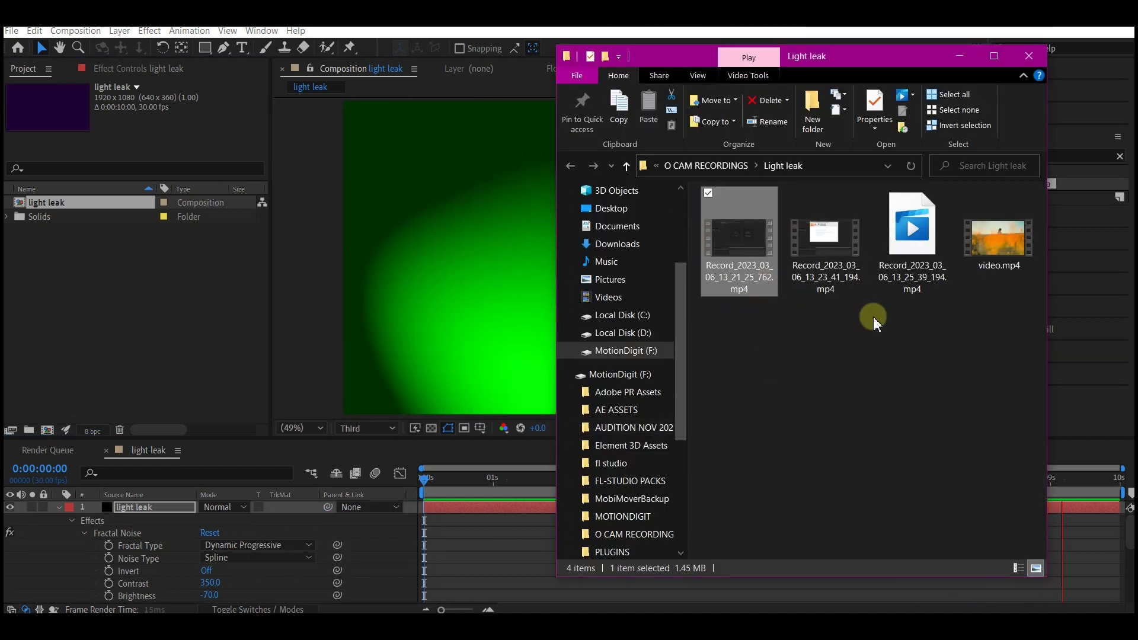
left_click_drag(997, 248, 113, 325)
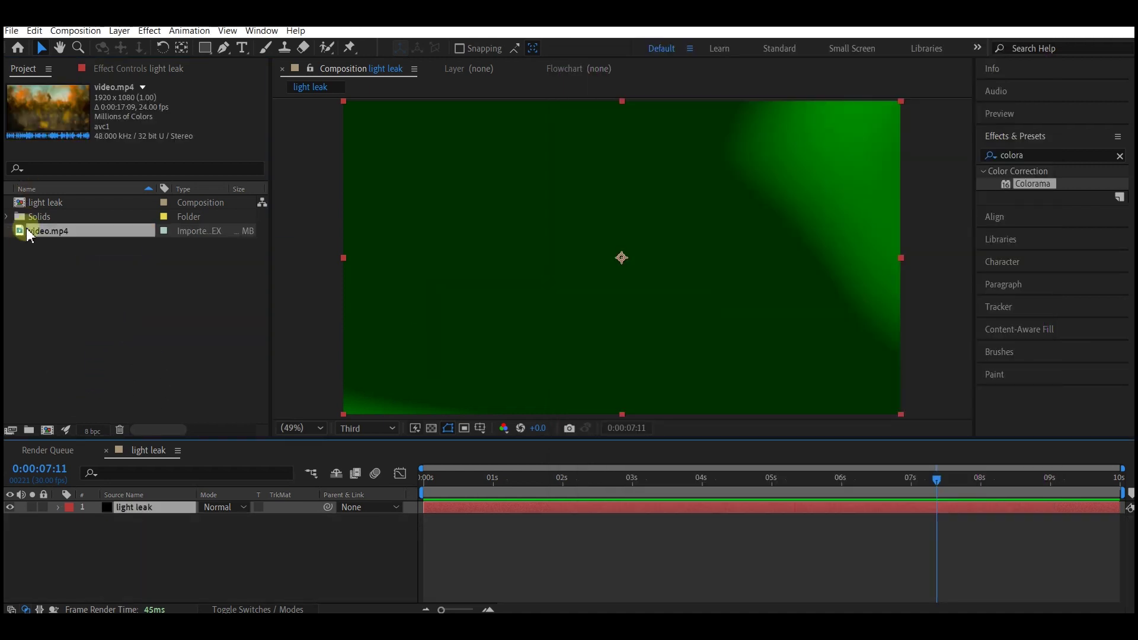
Place video.mp4 beneath the light leak layer in the composition and set the light leak's blending mode to Add
left_click_drag(26, 229, 89, 539)
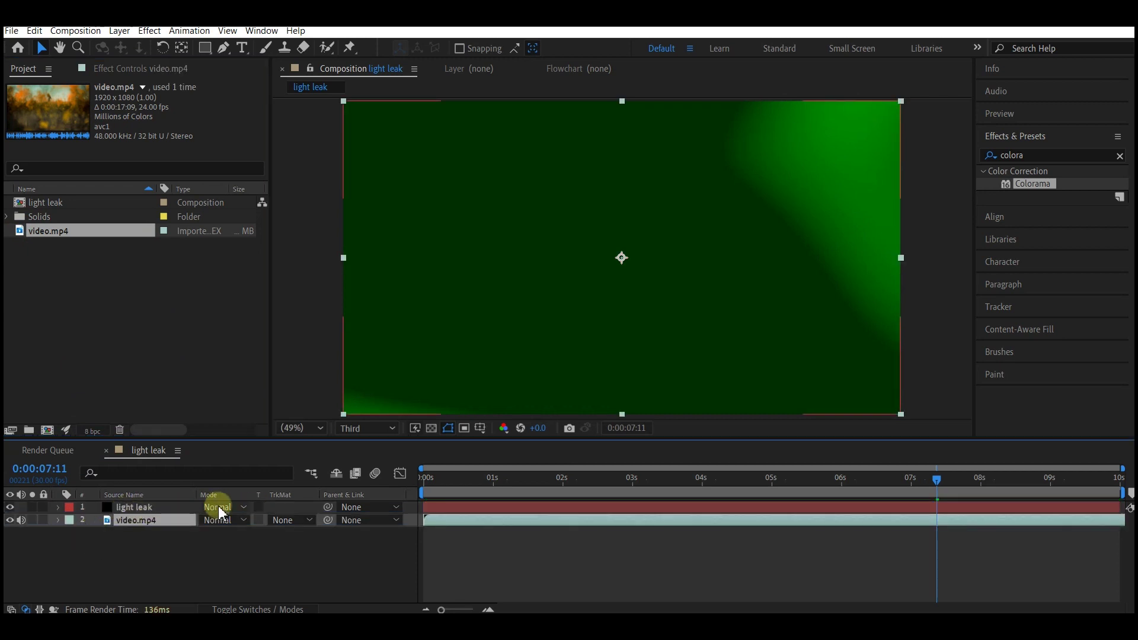
left_click(220, 508)
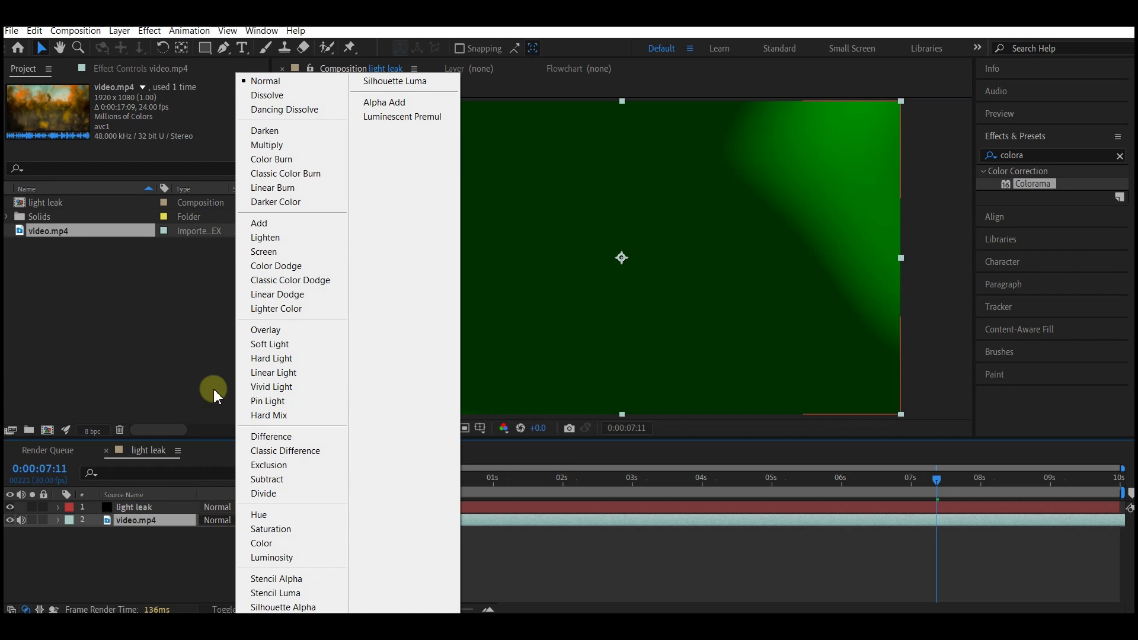
left_click(261, 223)
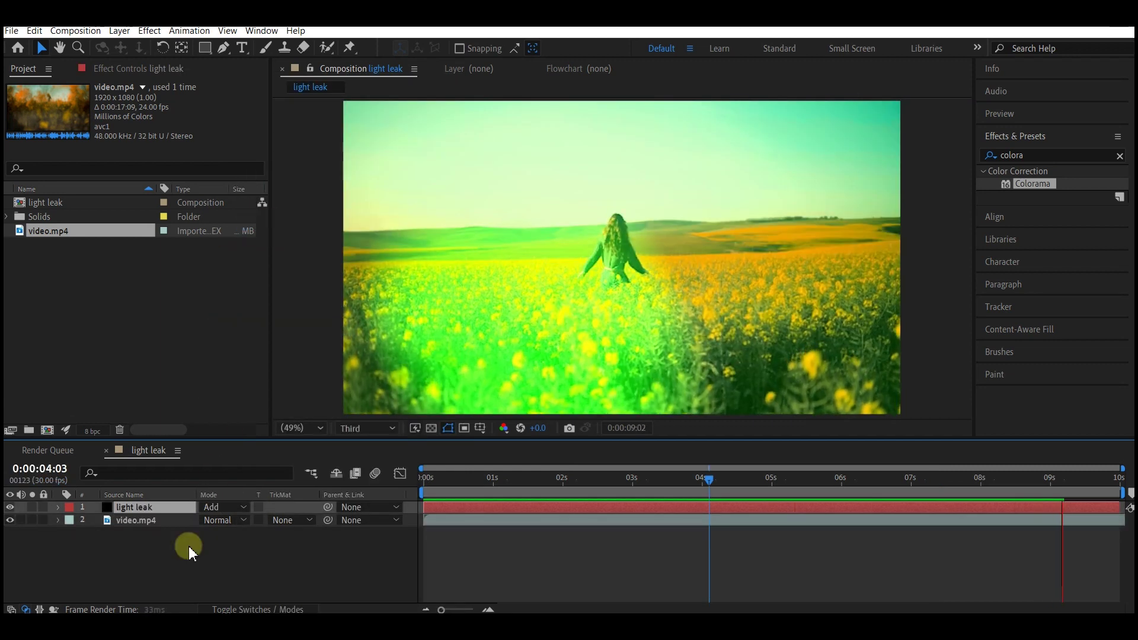